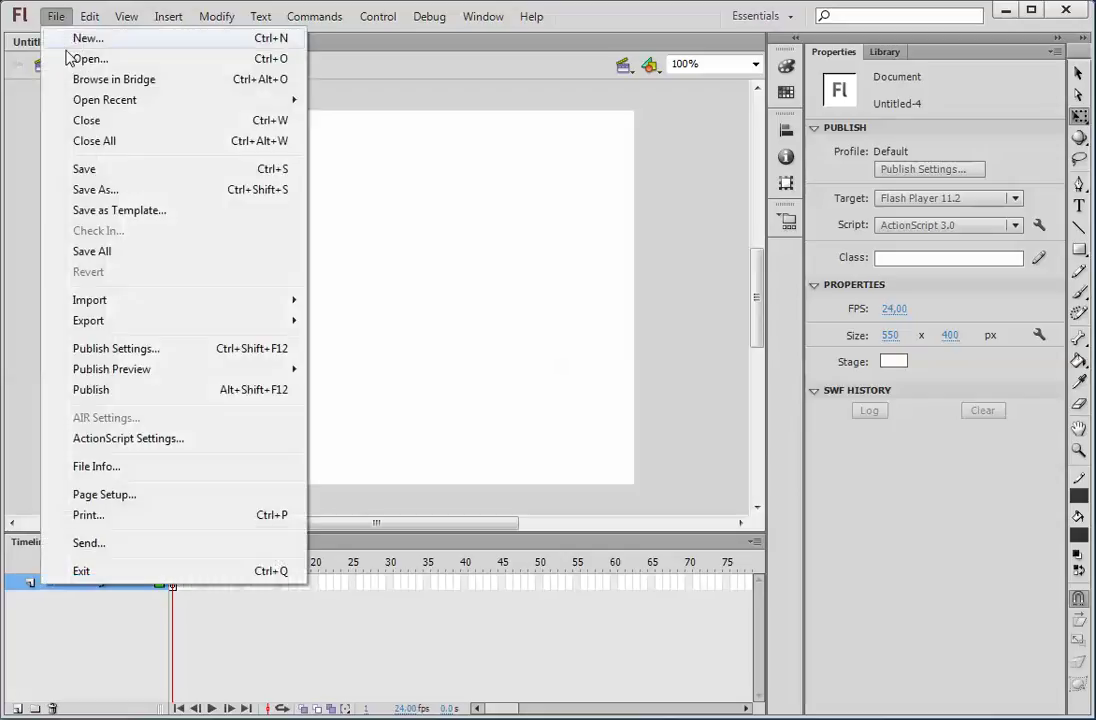
# Import the auto, cestaa and tocak images into the library and display the library's contents
pyautogui.moveTo(155, 305)
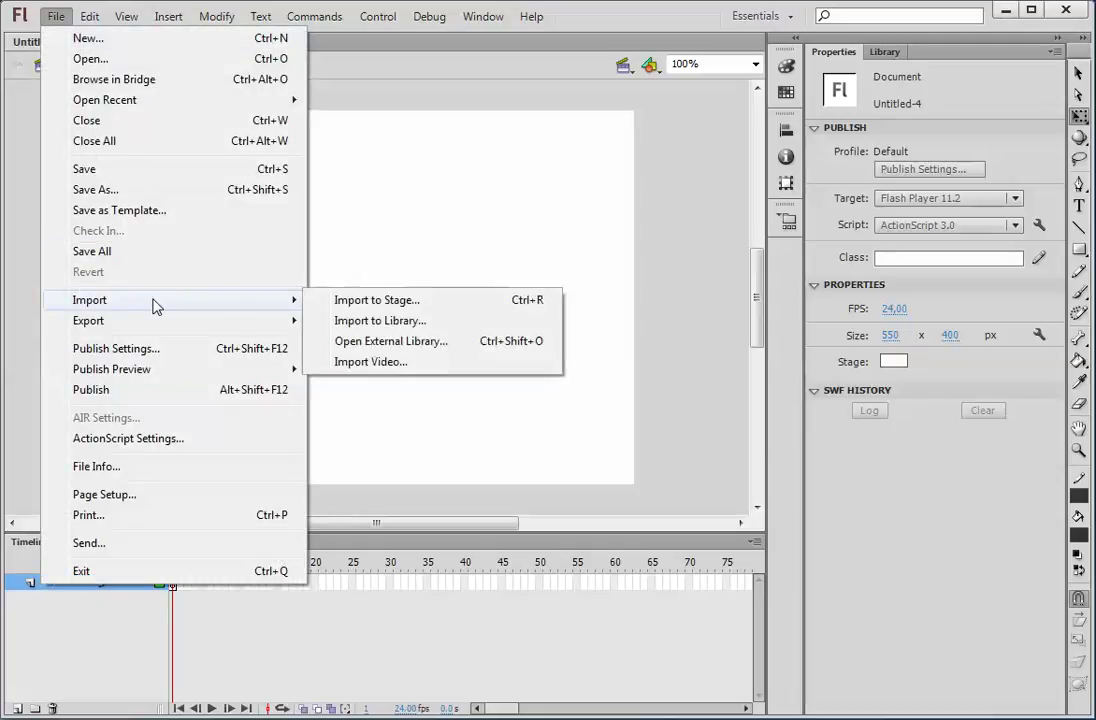
pyautogui.click(400, 323)
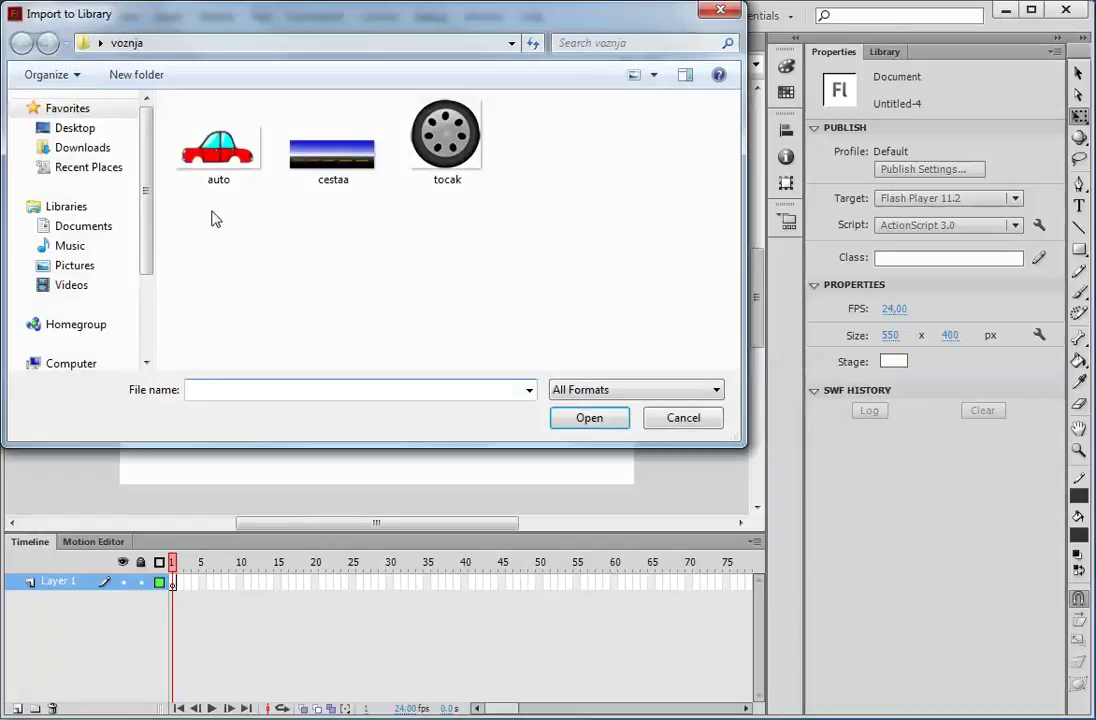
pyautogui.moveTo(211, 212); pyautogui.dragTo(521, 130)
pyautogui.click(589, 418)
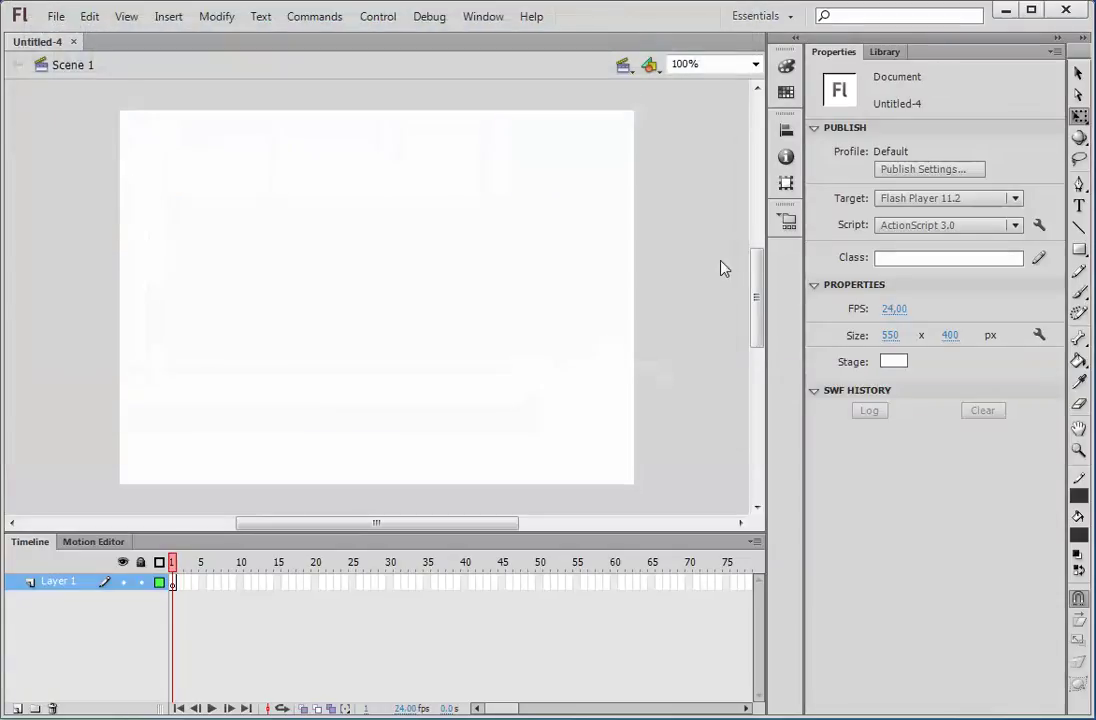
pyautogui.click(885, 51)
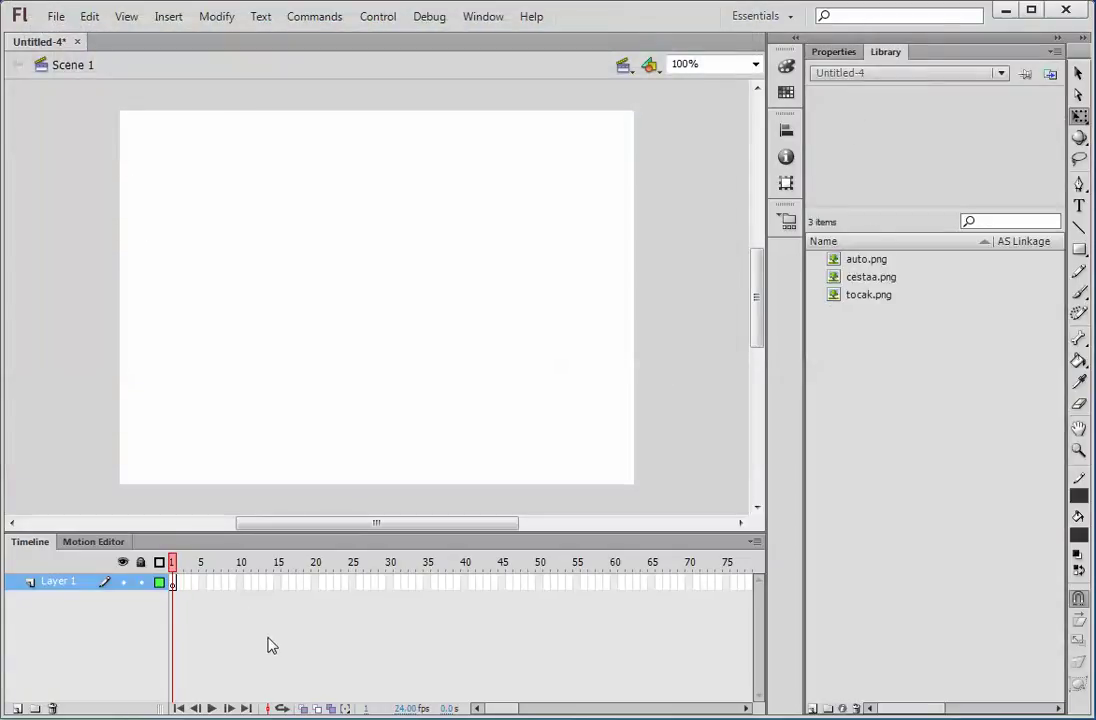
# Rename Layer 1 as Cesta and place cestaa.png from the library on the stage
pyautogui.doubleClick(60, 582)
pyautogui.moveTo(82, 582); pyautogui.dragTo(43, 582)
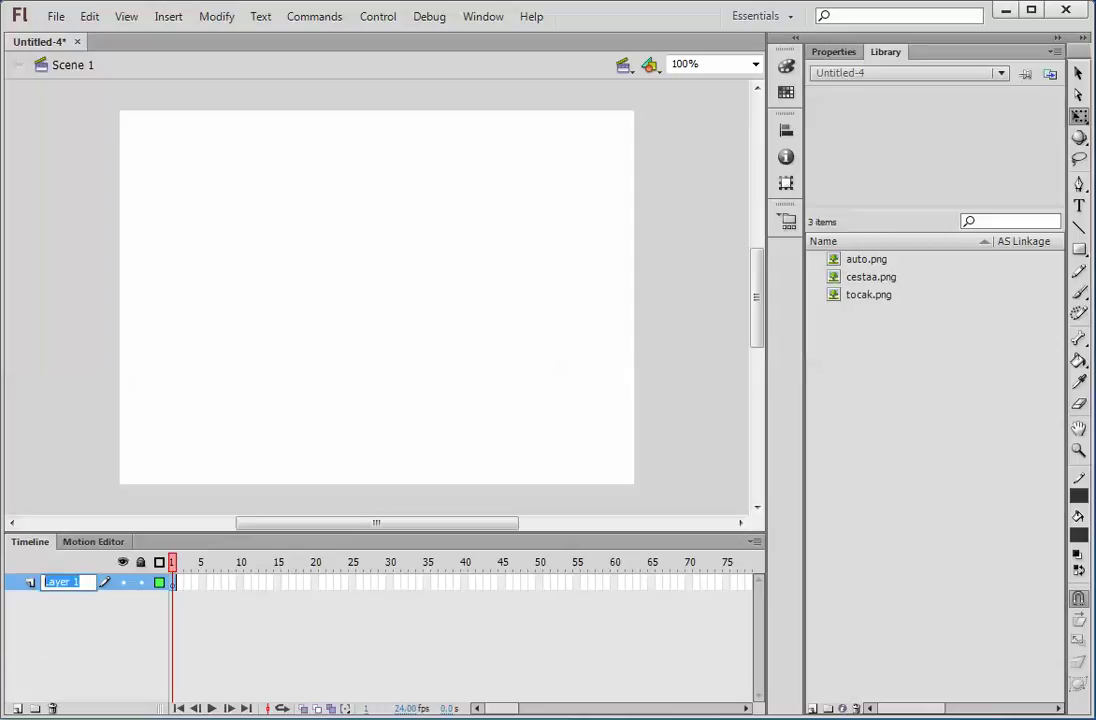
pyautogui.write('Ce')
pyautogui.moveTo(823, 281); pyautogui.dragTo(459, 347)
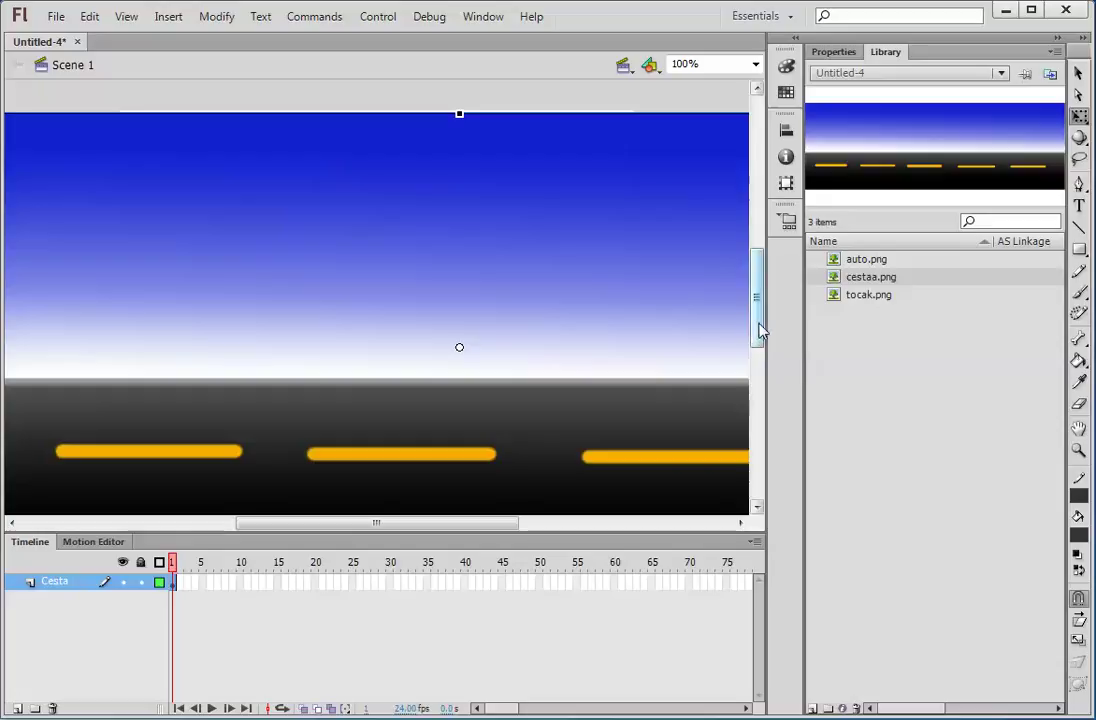
# Reposition the road image and reduce its height so it covers the stage, starting at the stage's left edge
pyautogui.scroll(-3, 759, 330)
pyautogui.moveTo(485, 295); pyautogui.dragTo(505, 295)
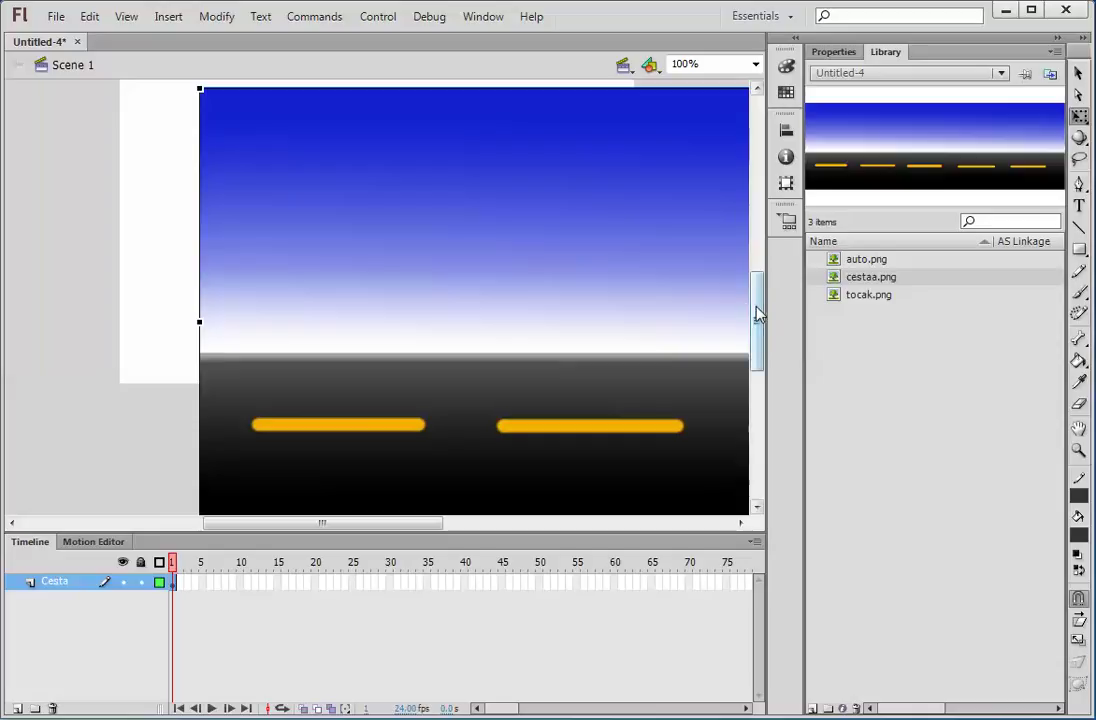
pyautogui.moveTo(754, 314); pyautogui.dragTo(756, 298)
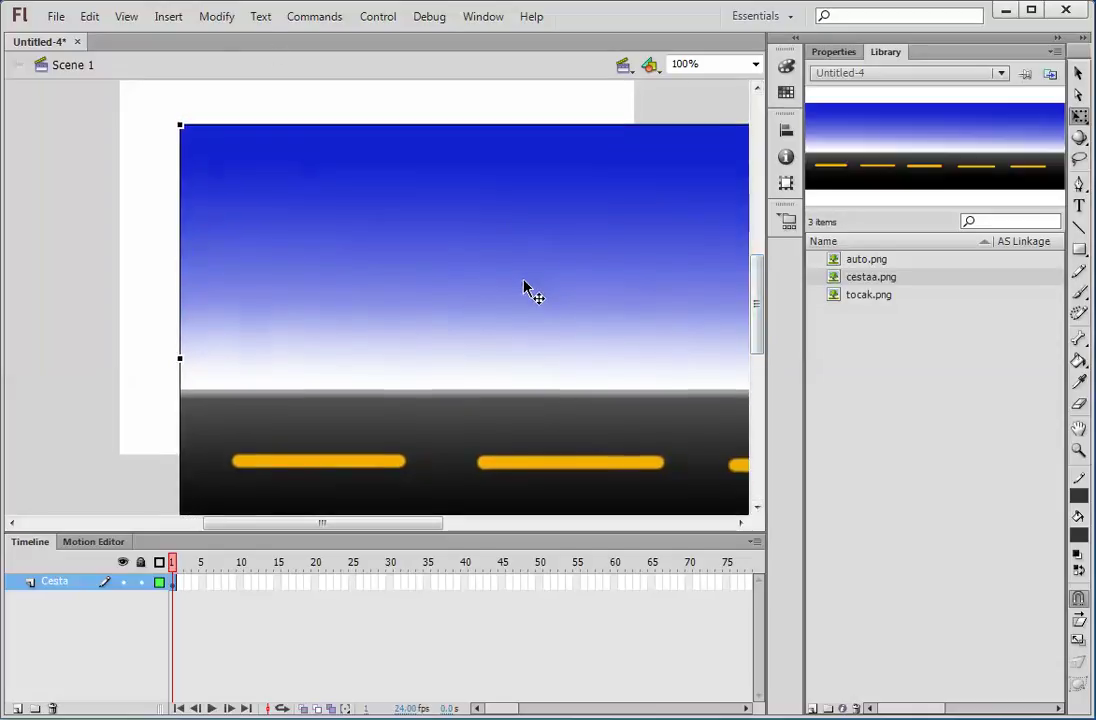
pyautogui.click(126, 16)
pyautogui.click(185, 87)
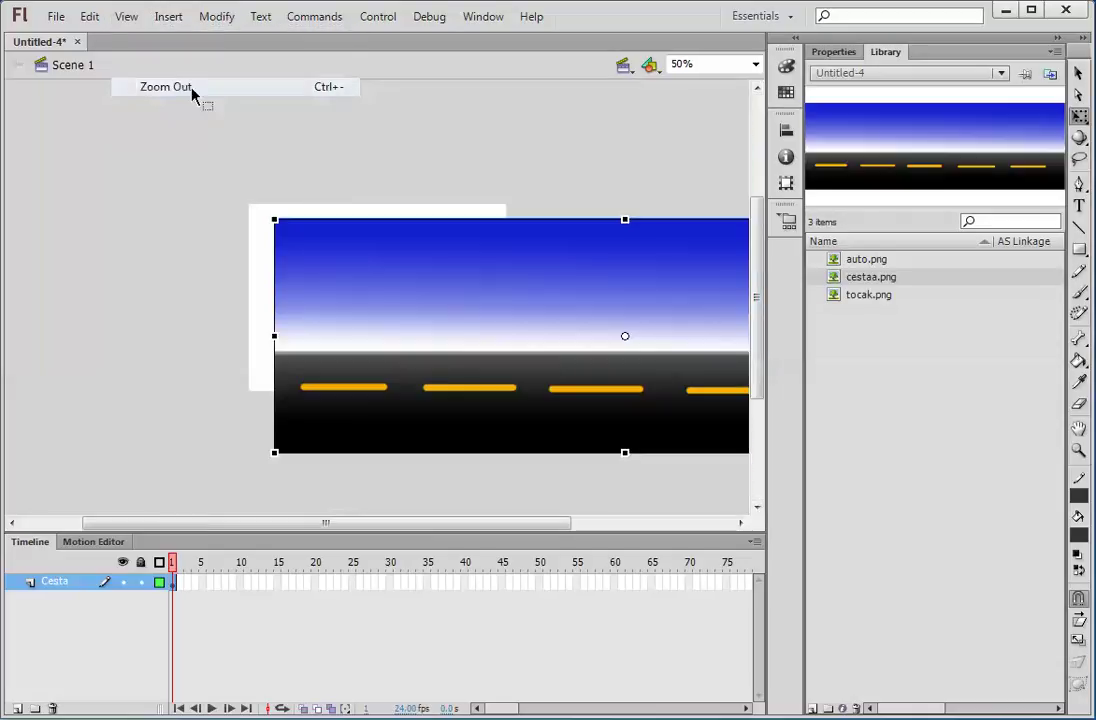
pyautogui.moveTo(358, 278); pyautogui.dragTo(338, 263)
pyautogui.moveTo(387, 298); pyautogui.dragTo(362, 296)
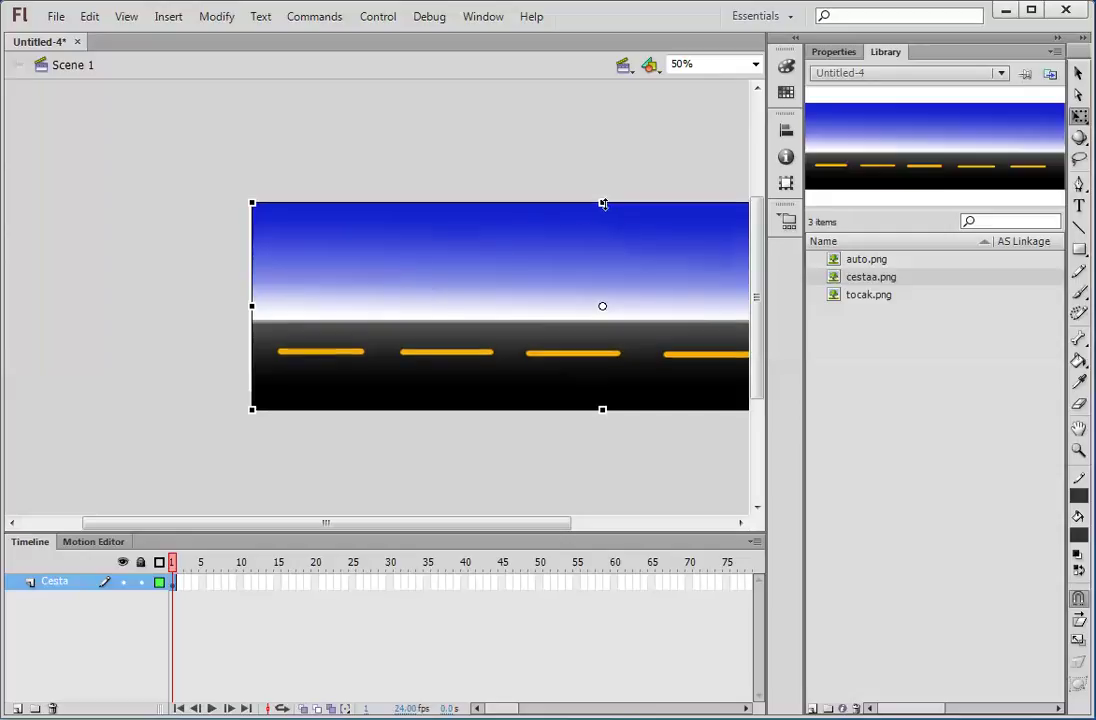
pyautogui.moveTo(509, 271); pyautogui.dragTo(501, 267)
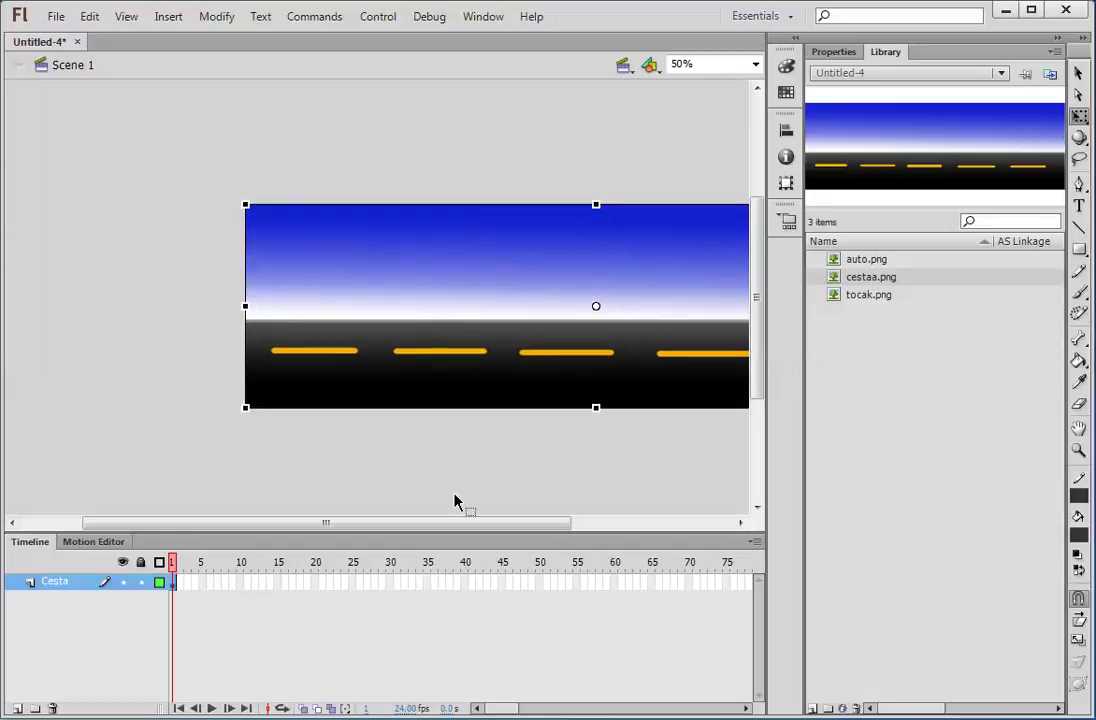
pyautogui.moveTo(465, 521); pyautogui.dragTo(518, 531)
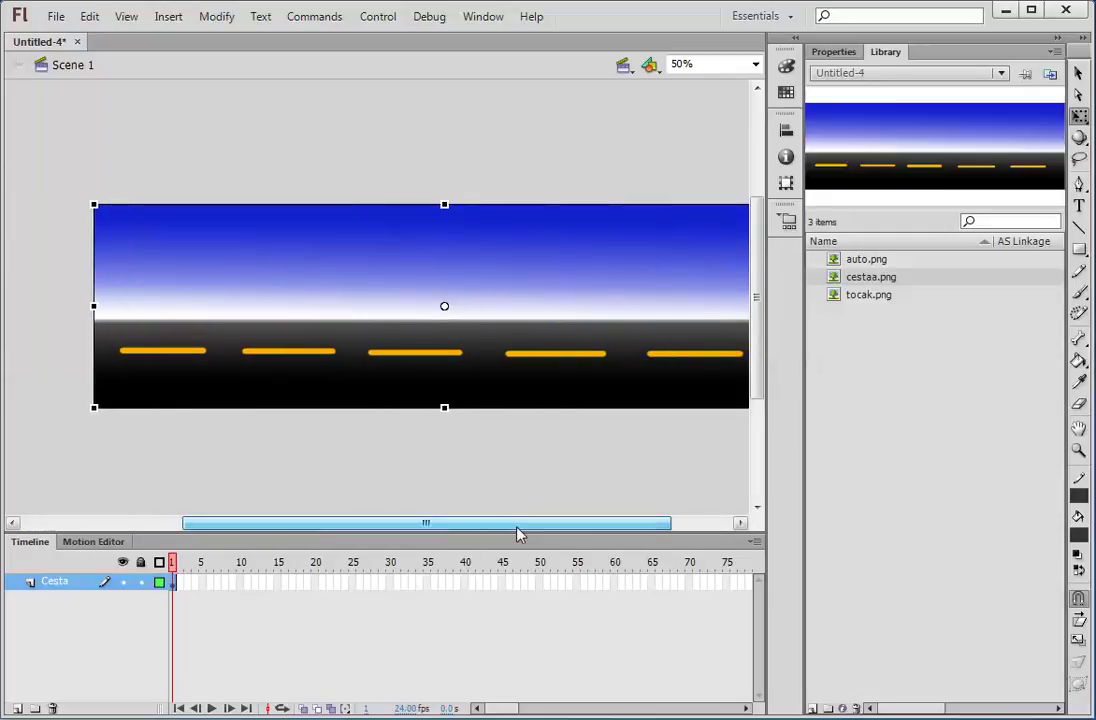
# On a new layer named Auto, place auto.png at the road's left end and scale it down slightly
pyautogui.click(17, 708)
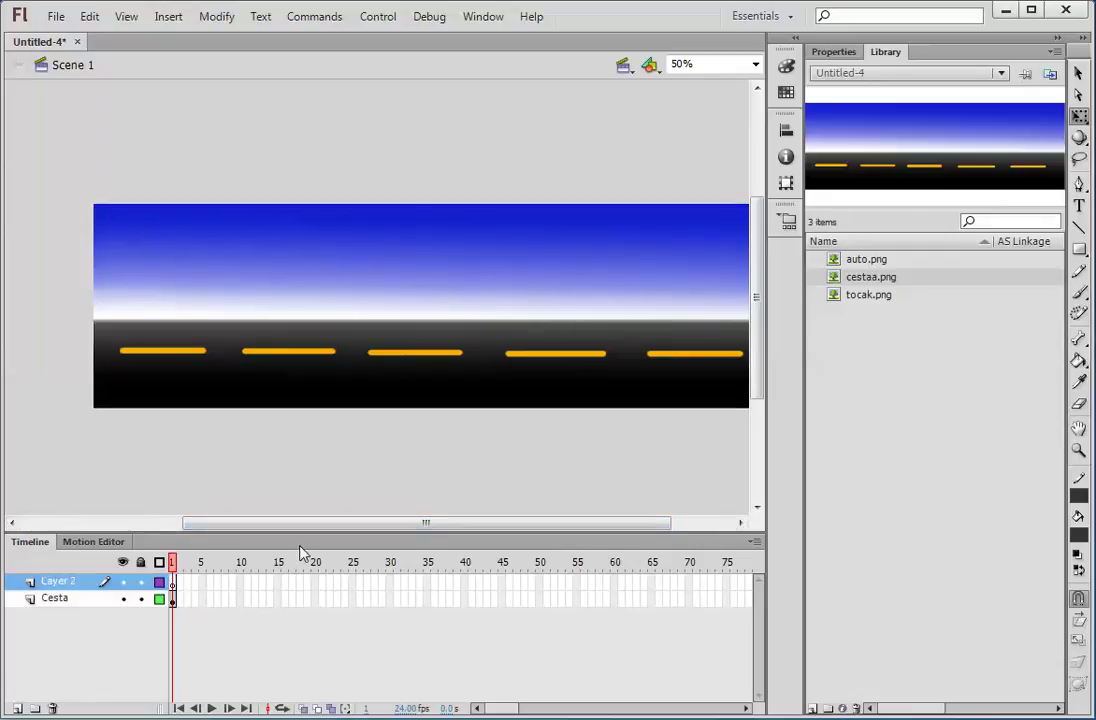
pyautogui.doubleClick(60, 582)
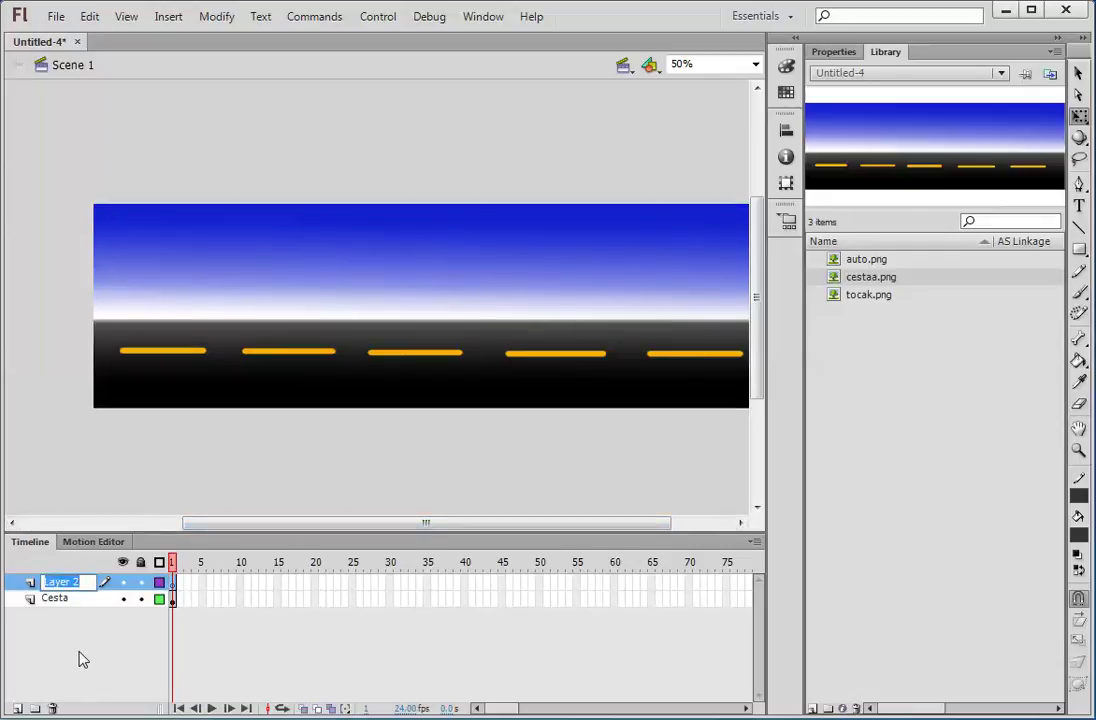
pyautogui.write('Auto')
pyautogui.moveTo(840, 259); pyautogui.dragTo(226, 338)
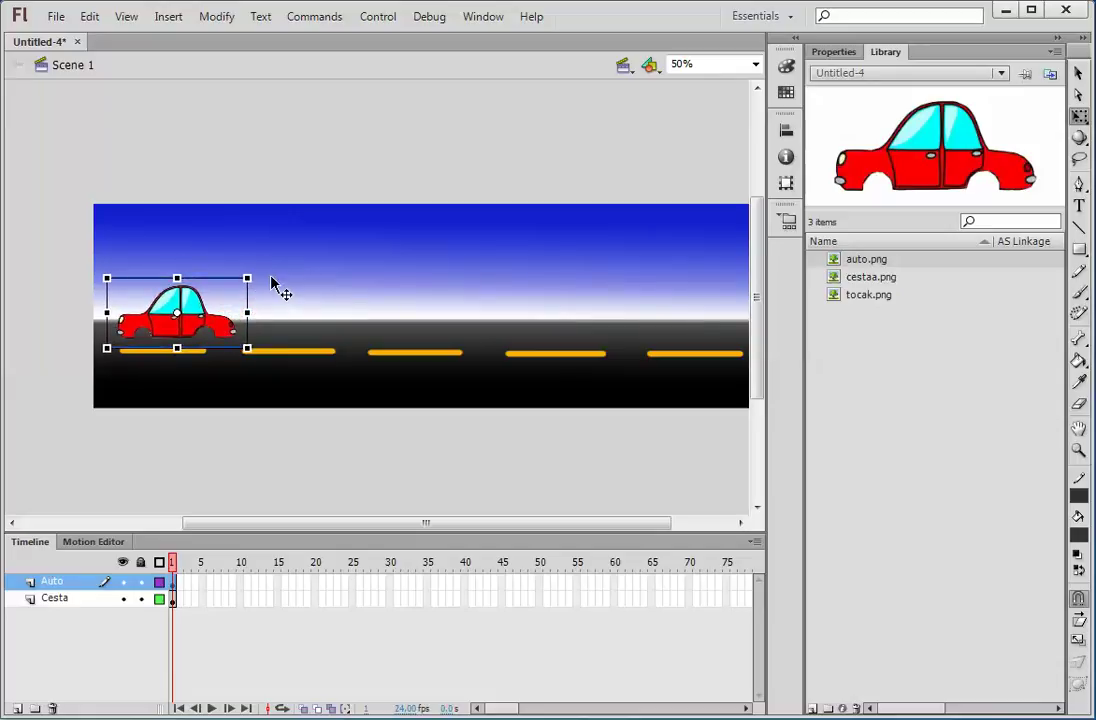
pyautogui.moveTo(247, 278); pyautogui.dragTo(234, 285)
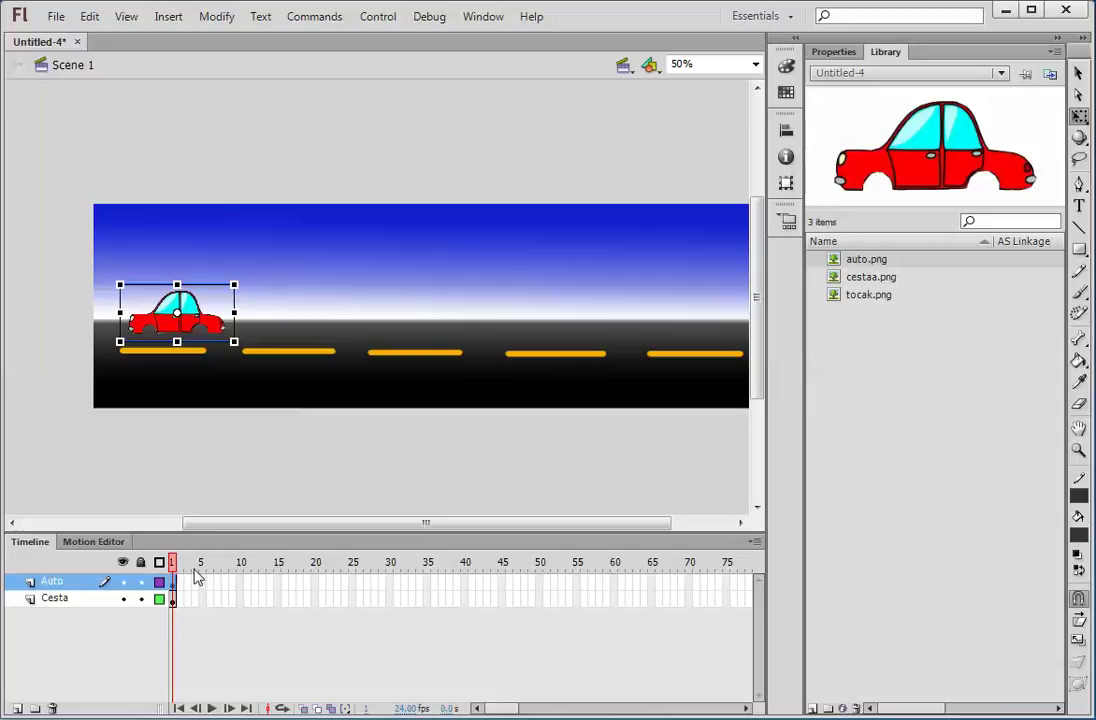
# On a new layer named D_tocak, place tocak.png at the car's right wheel arch, scaled down to fit
pyautogui.click(16, 708)
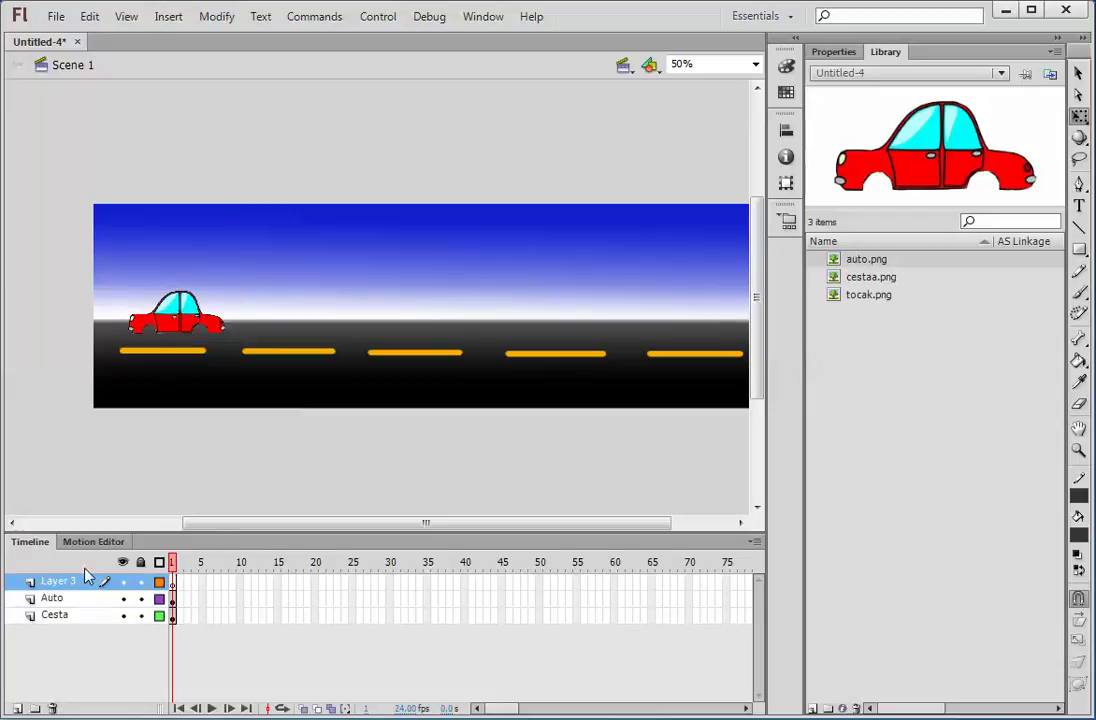
pyautogui.doubleClick(66, 582)
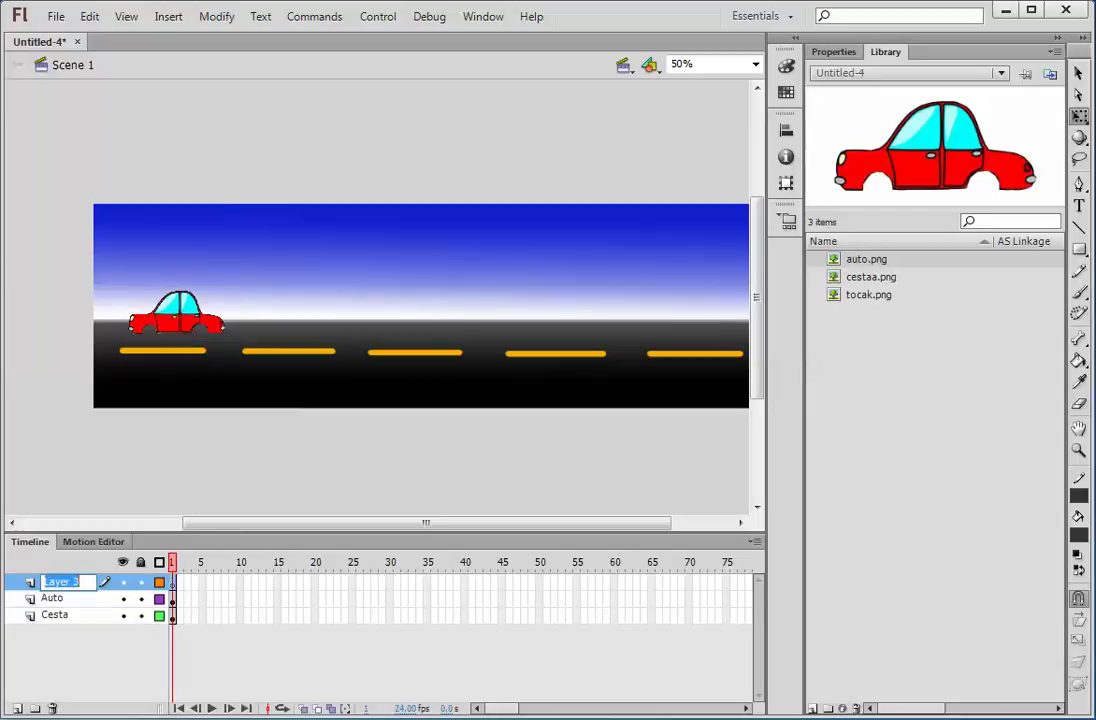
pyautogui.write('D')
pyautogui.moveTo(843, 292); pyautogui.dragTo(203, 340)
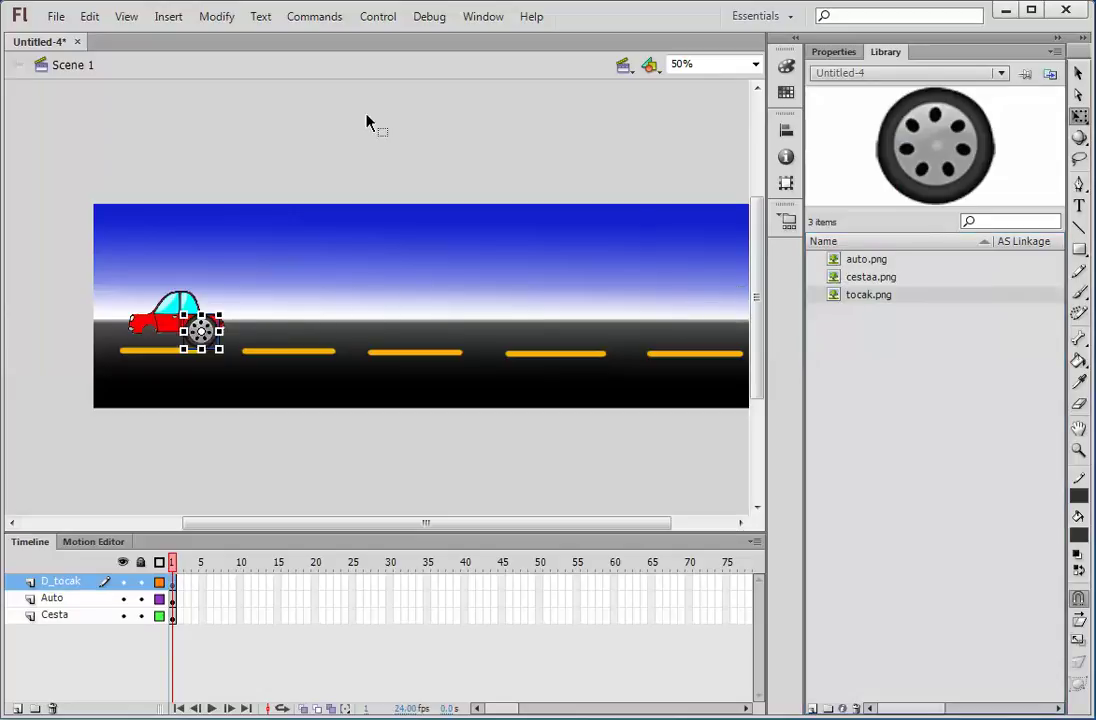
pyautogui.click(122, 17)
pyautogui.click(150, 66)
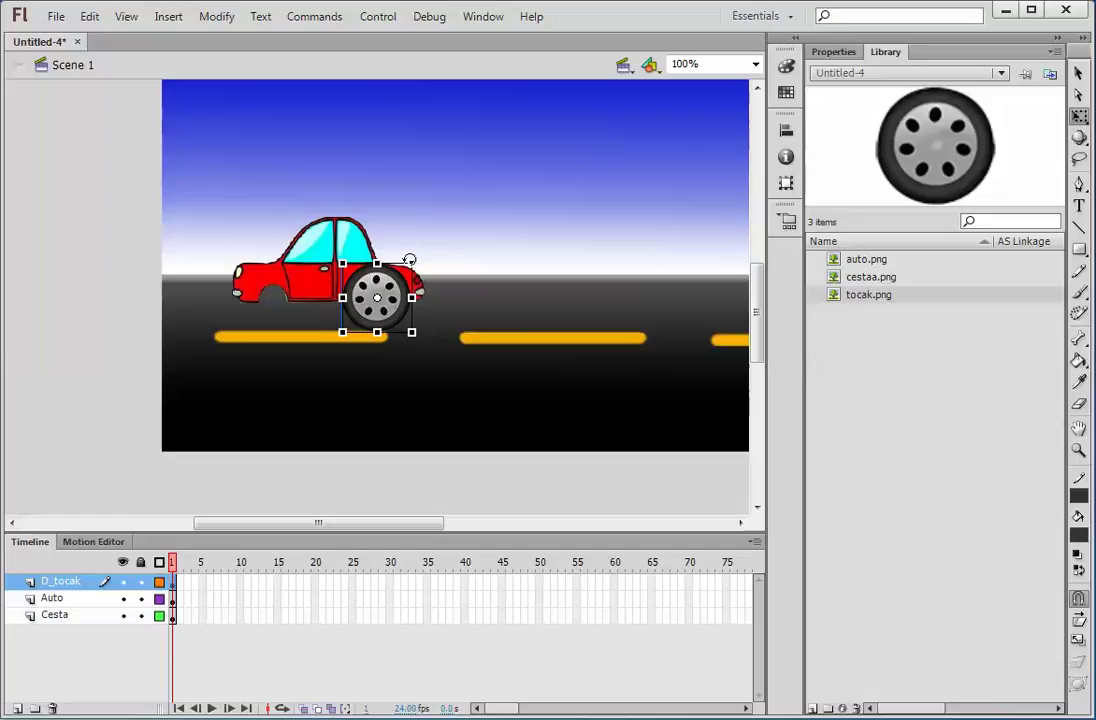
pyautogui.moveTo(411, 263); pyautogui.dragTo(394, 276)
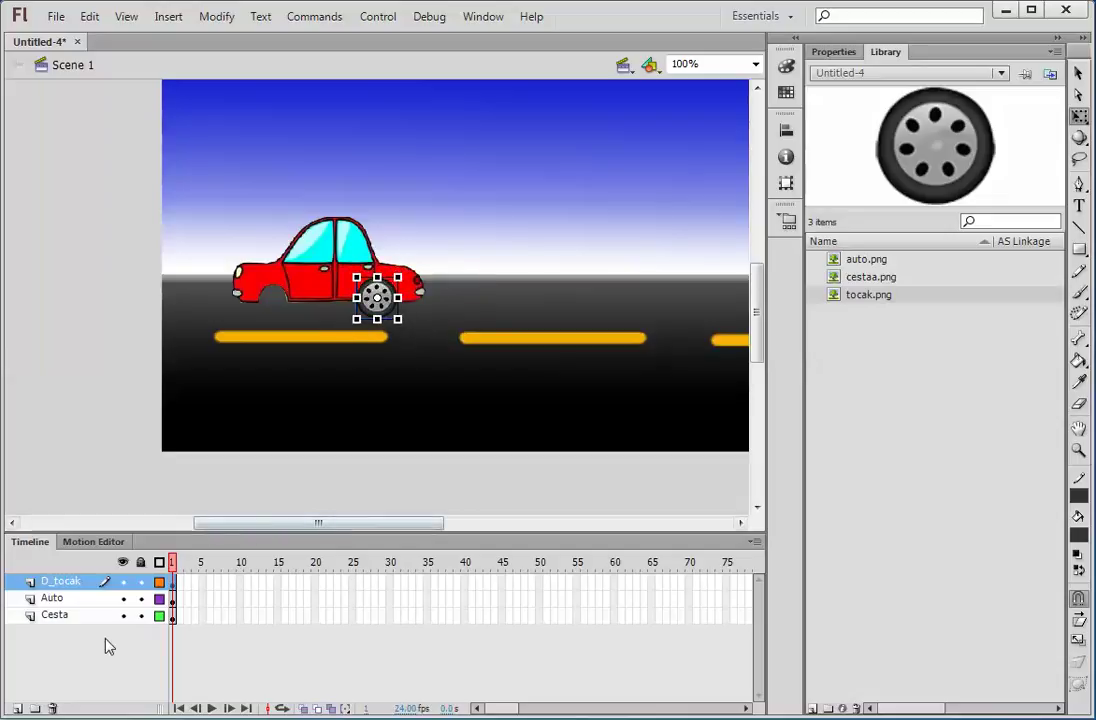
# On a new layer named L_tocak, place tocak.png at the car's left wheel arch, scaled to match the other wheel
pyautogui.click(15, 708)
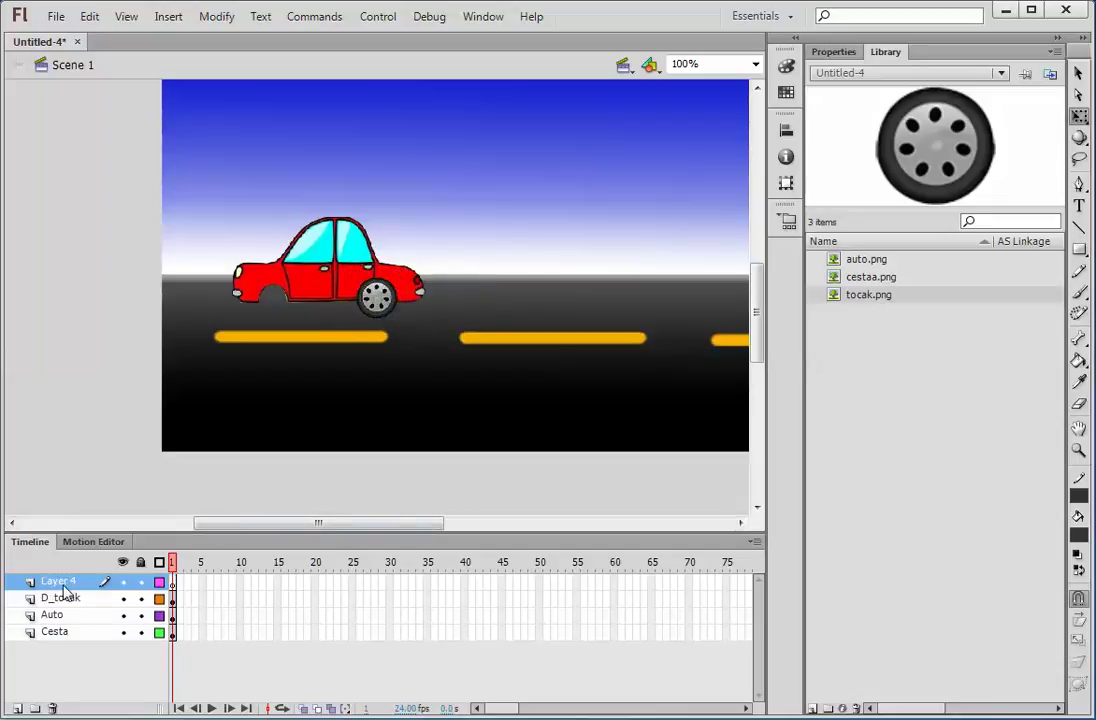
pyautogui.doubleClick(66, 586)
pyautogui.write('L')
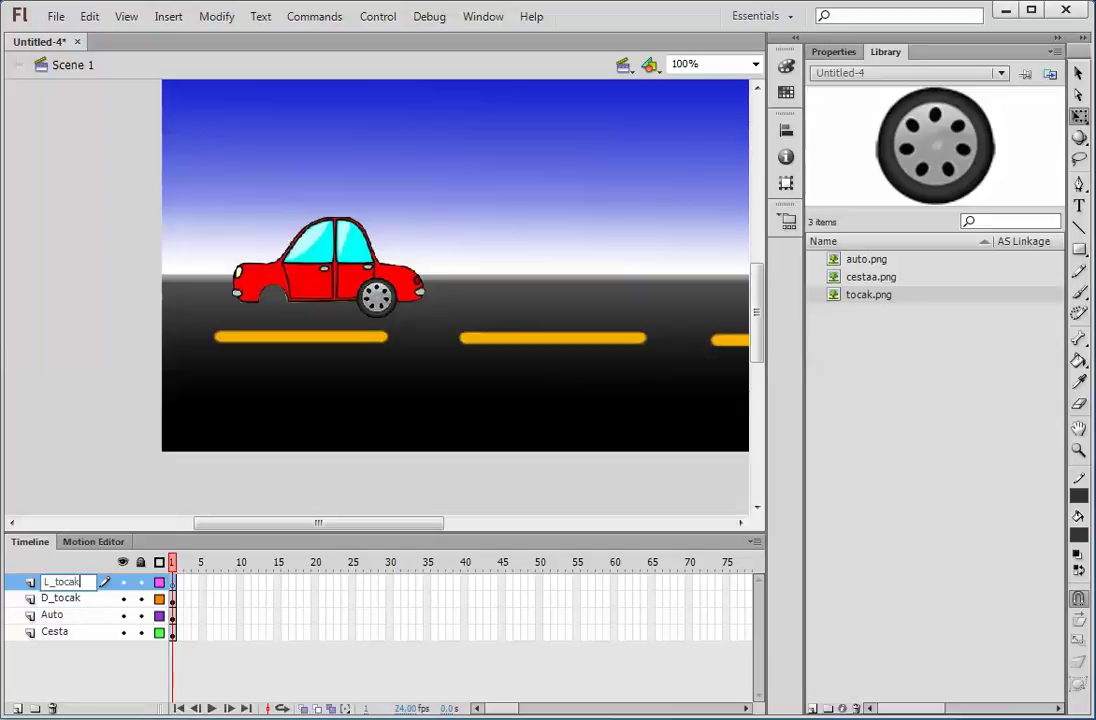
pyautogui.write('_tocak')
pyautogui.press('Return')
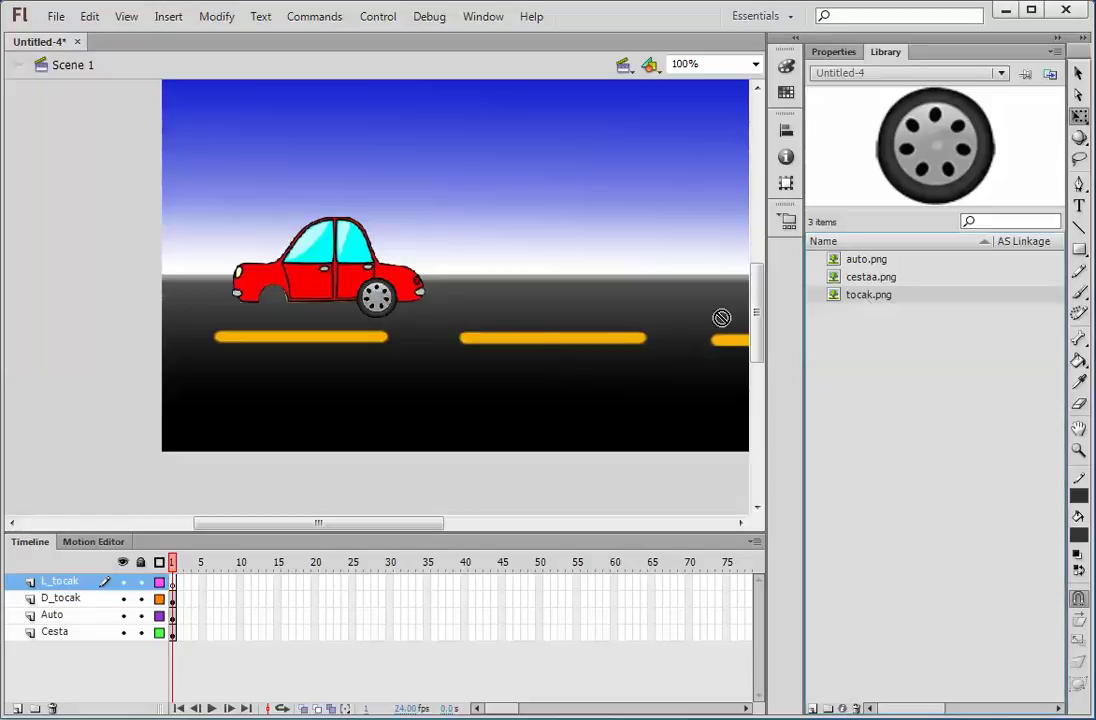
pyautogui.moveTo(320, 340); pyautogui.dragTo(277, 305)
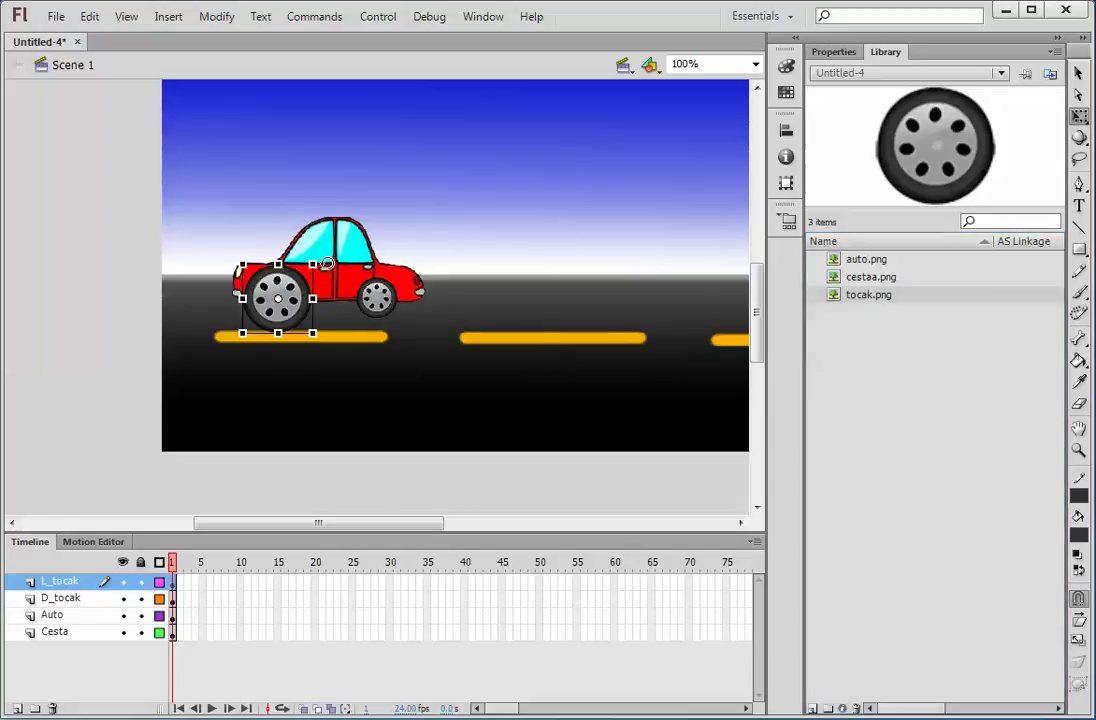
pyautogui.moveTo(313, 265)
pyautogui.mouseDown()
pyautogui.moveTo(313, 283)
pyautogui.moveTo(321, 278)
pyautogui.mouseUp()
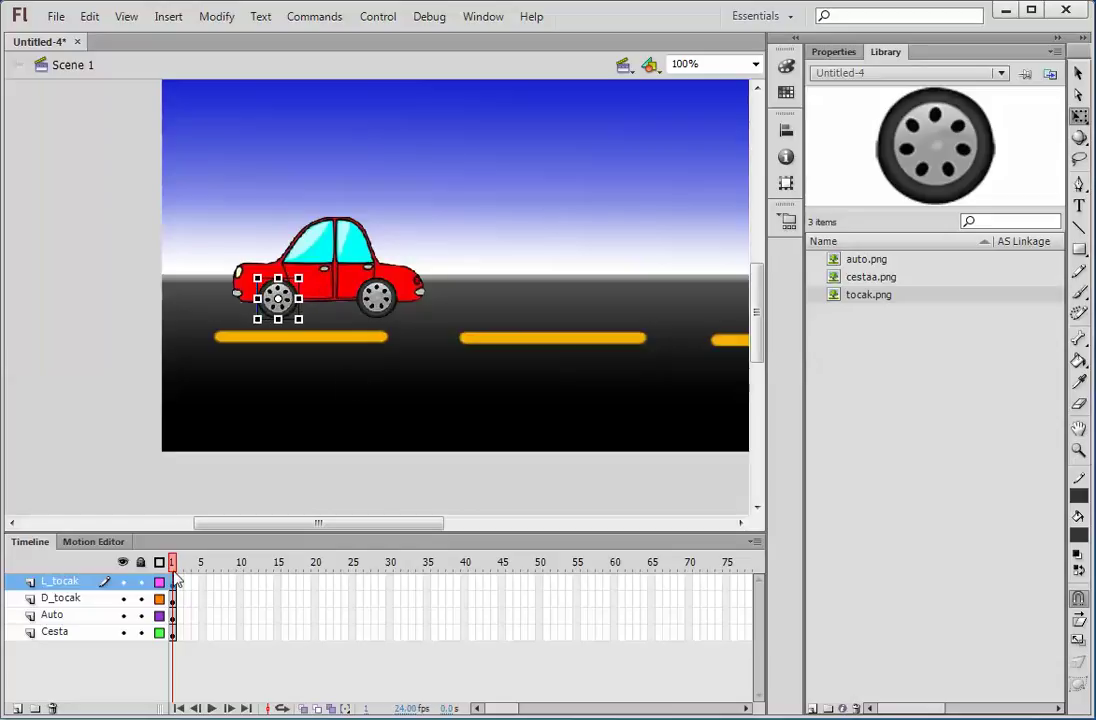
# Move the Auto layer above both wheel layers and shift the L_tocak wheel slightly down and left within its arch
pyautogui.moveTo(52, 620); pyautogui.dragTo(60, 580)
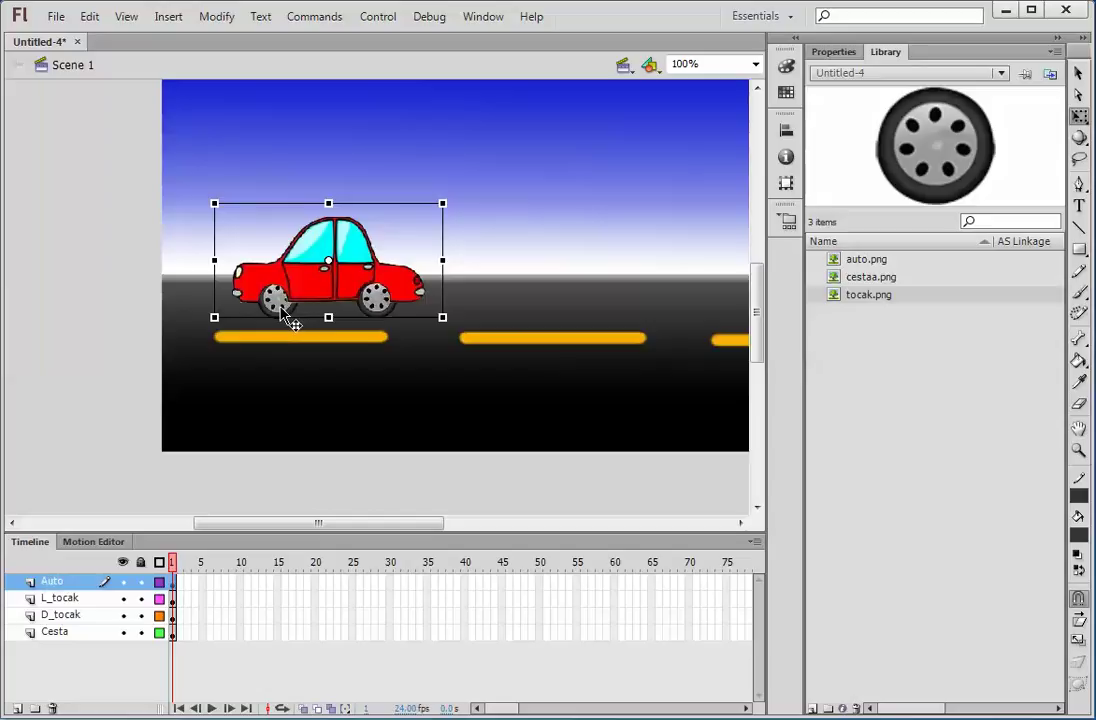
pyautogui.click(294, 397)
pyautogui.click(290, 310)
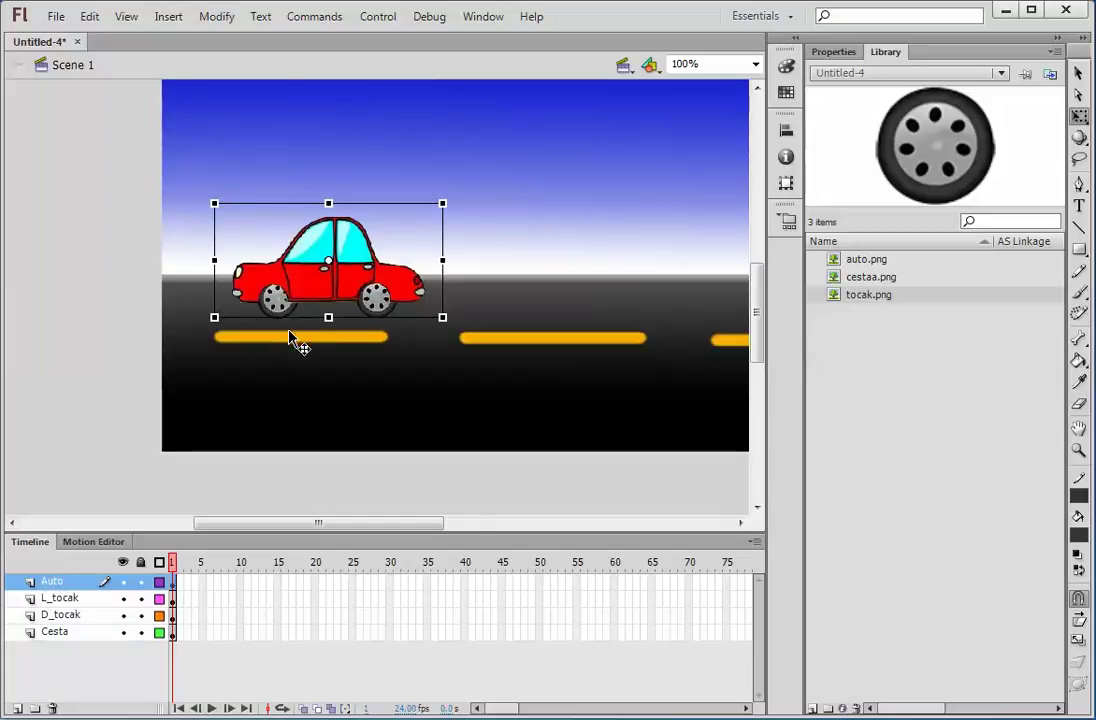
pyautogui.click(60, 598)
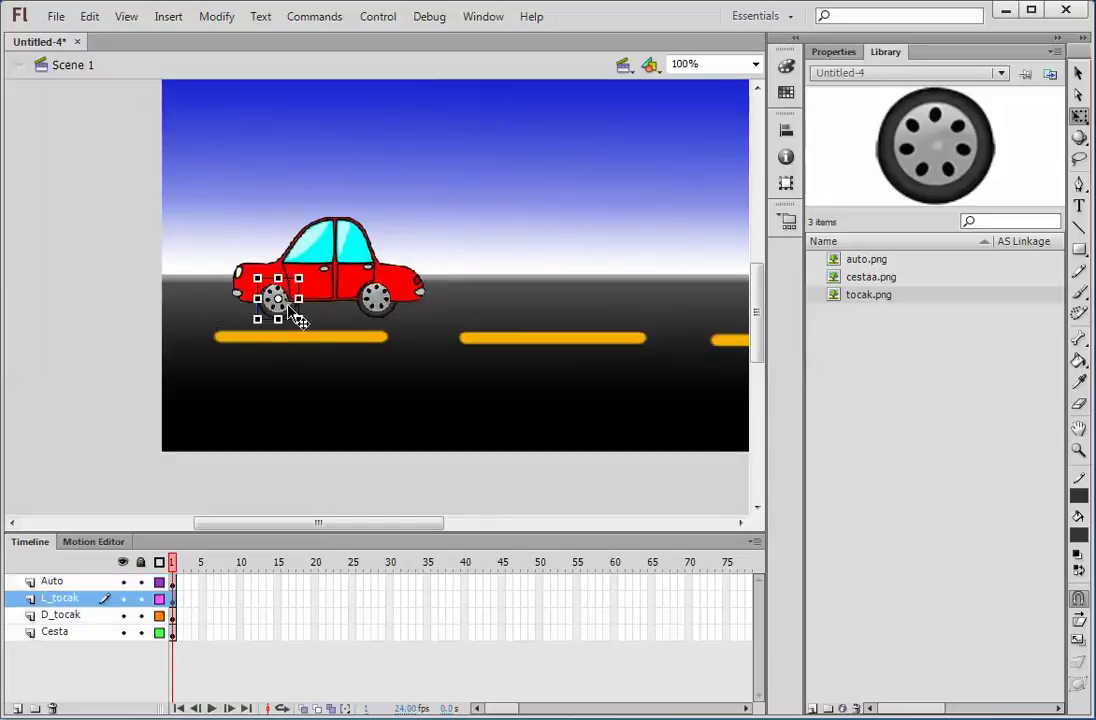
pyautogui.moveTo(297, 315); pyautogui.dragTo(295, 322)
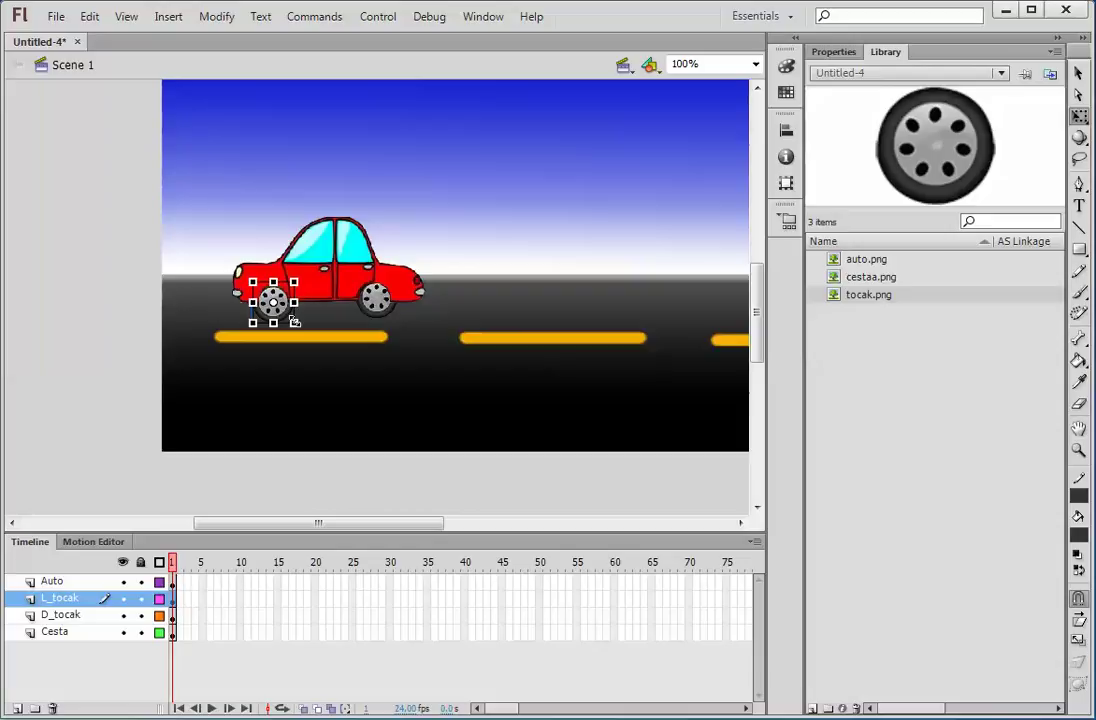
# Nudge the D_tocak wheel slightly down and left so it lines up with its arch and the other wheel
pyautogui.click(60, 615)
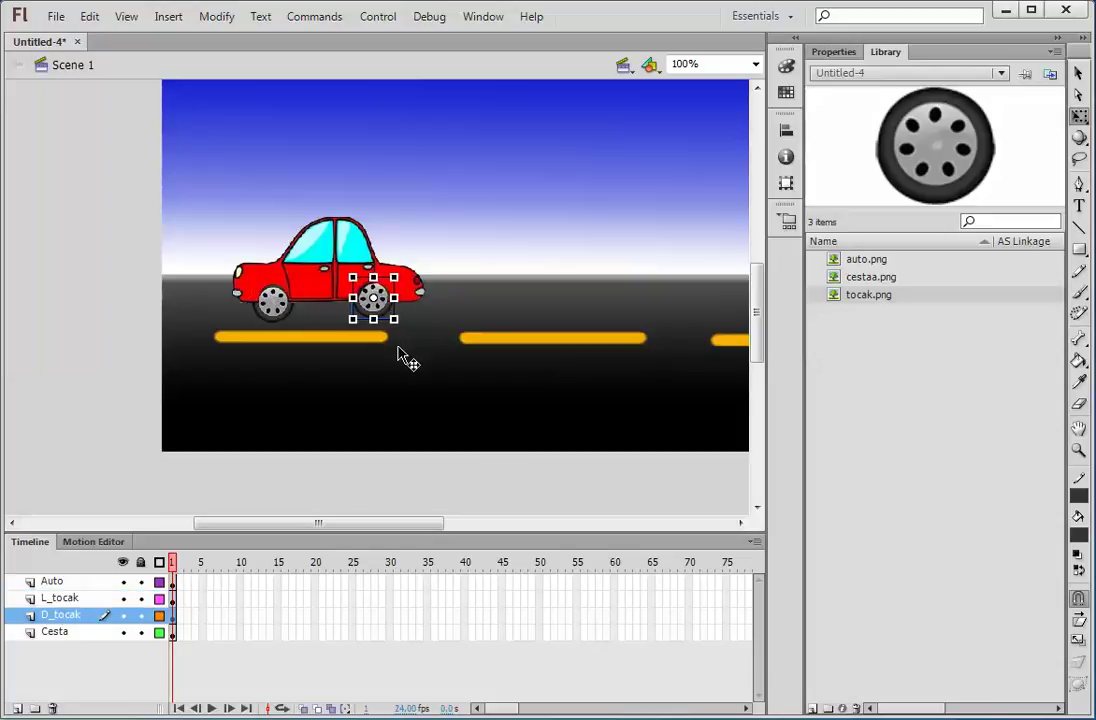
pyautogui.press('Down')
pyautogui.press('Down')
pyautogui.press('Down')
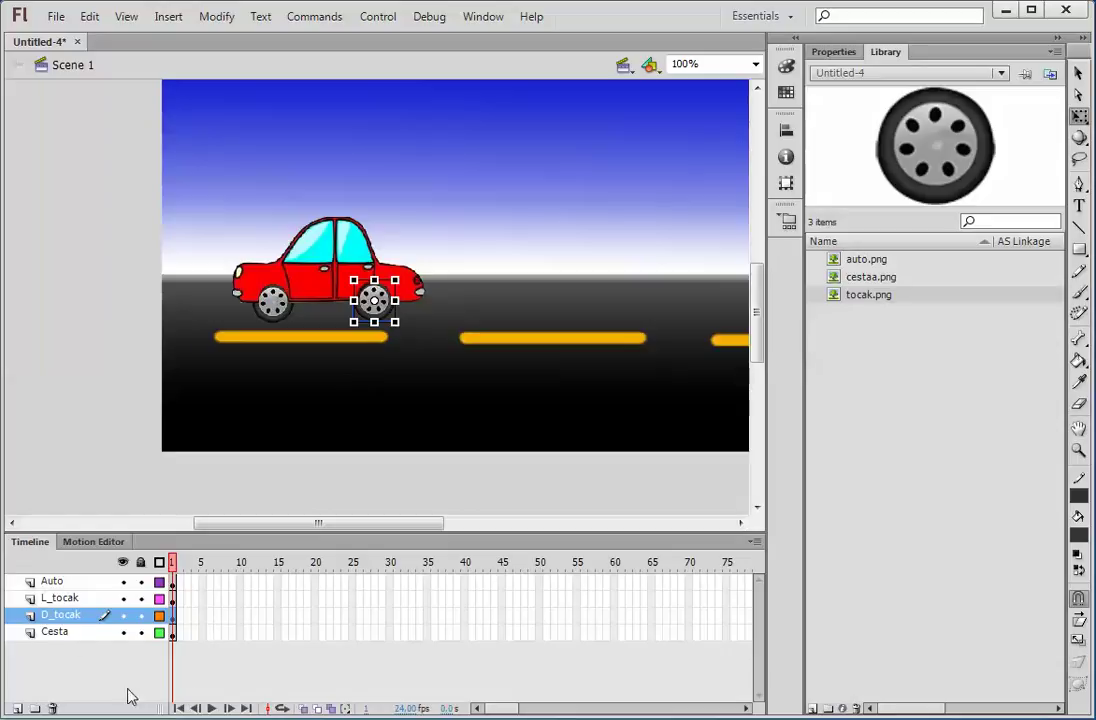
# Convert the road image on the Cesta layer to a Movie Clip symbol
pyautogui.click(62, 633)
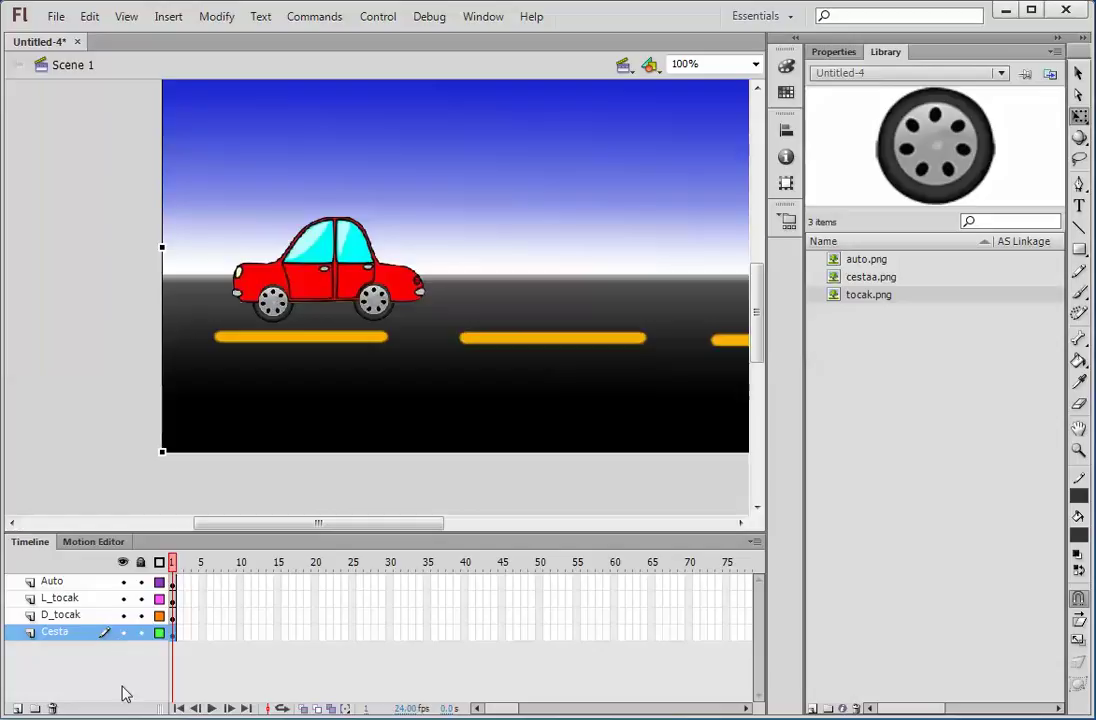
pyautogui.doubleClick(57, 634)
pyautogui.press('F8')
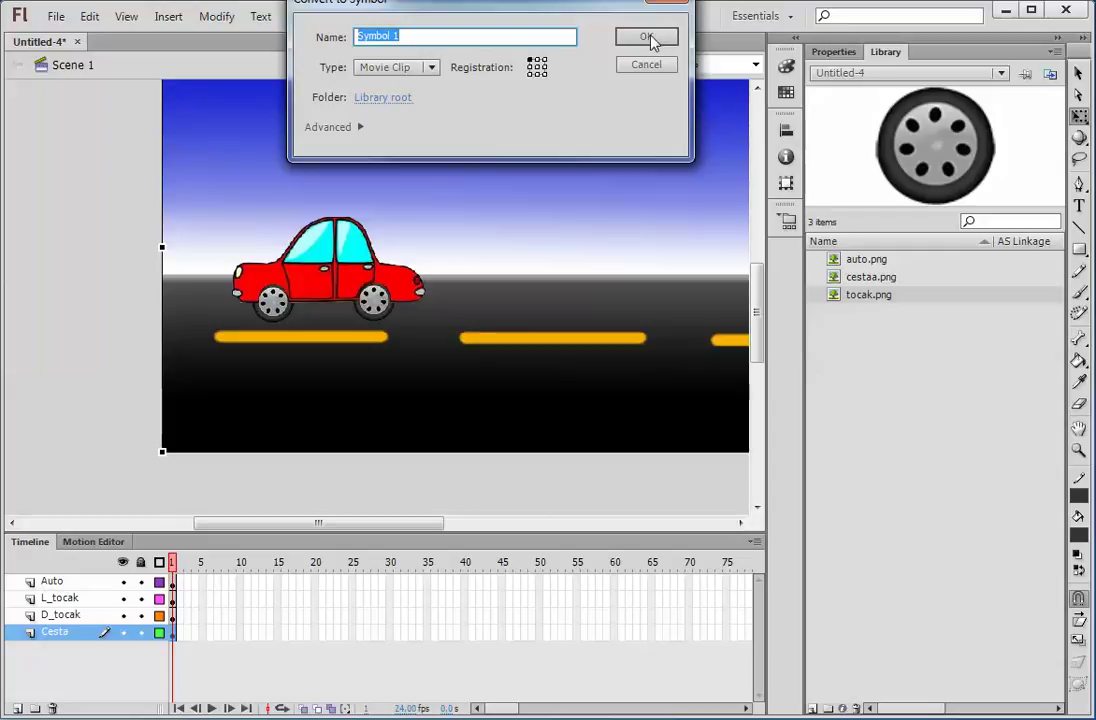
pyautogui.click(436, 70)
pyautogui.click(438, 72)
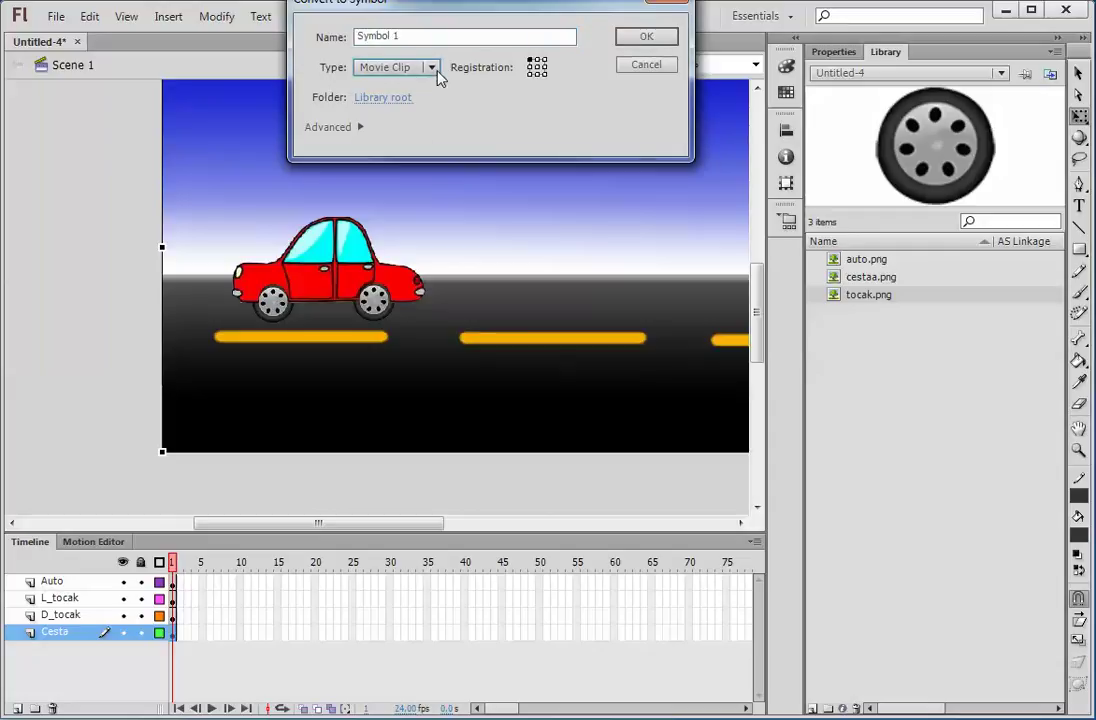
pyautogui.click(645, 37)
# Convert the wheels on the D_tocak and L_tocak layers to separate Movie Clip symbols
pyautogui.click(75, 615)
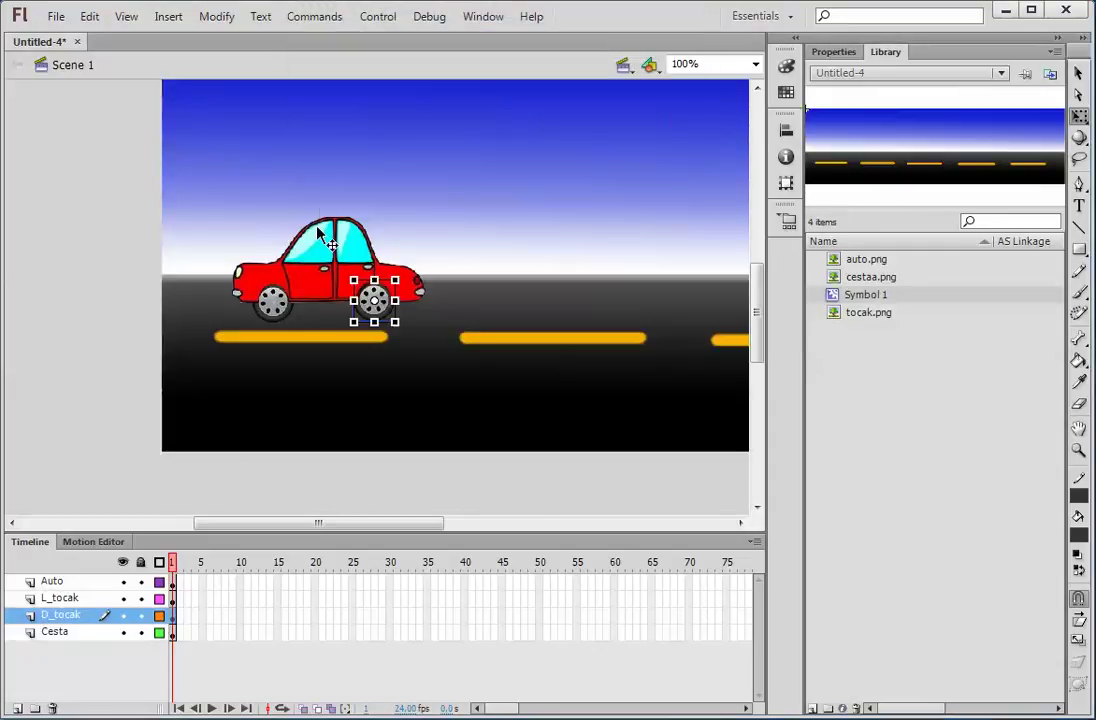
pyautogui.press('F8')
pyautogui.click(646, 37)
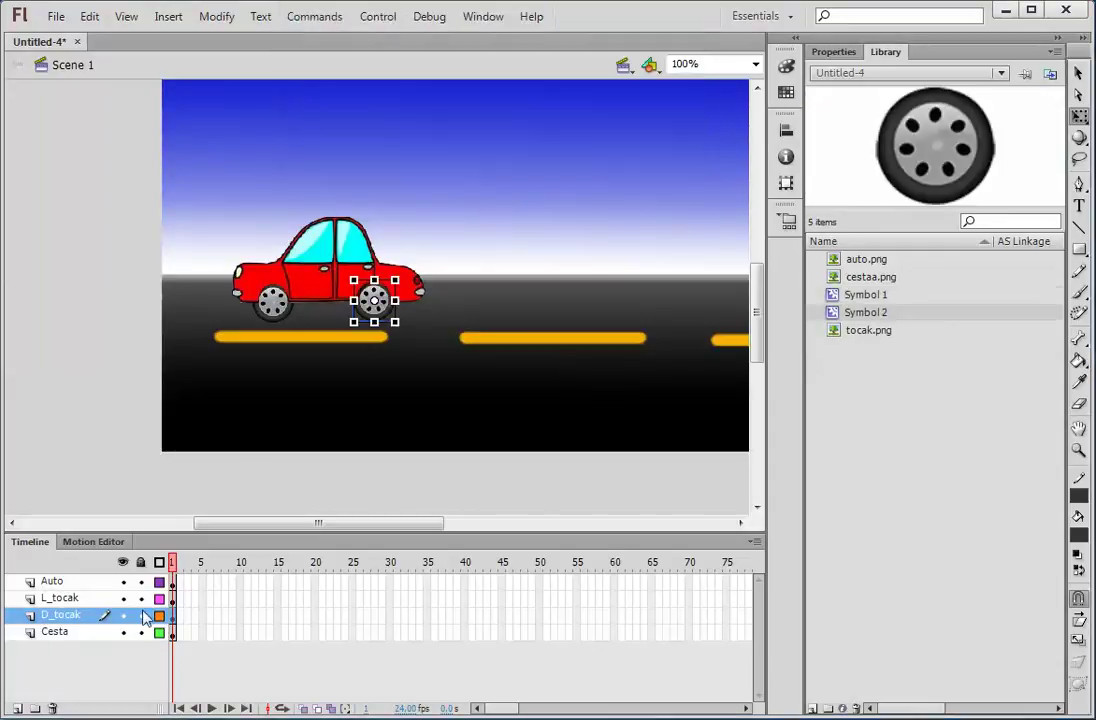
pyautogui.click(60, 598)
pyautogui.press('F8')
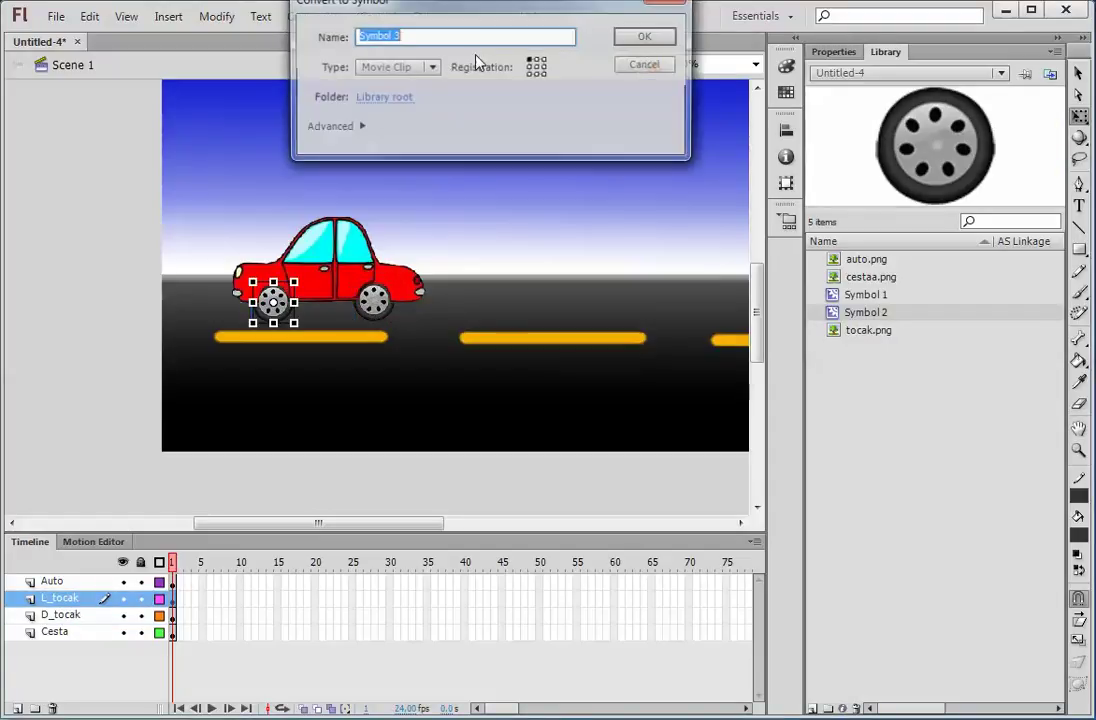
pyautogui.click(644, 36)
# Convert the car body on the Auto layer to a Movie Clip symbol
pyautogui.click(60, 581)
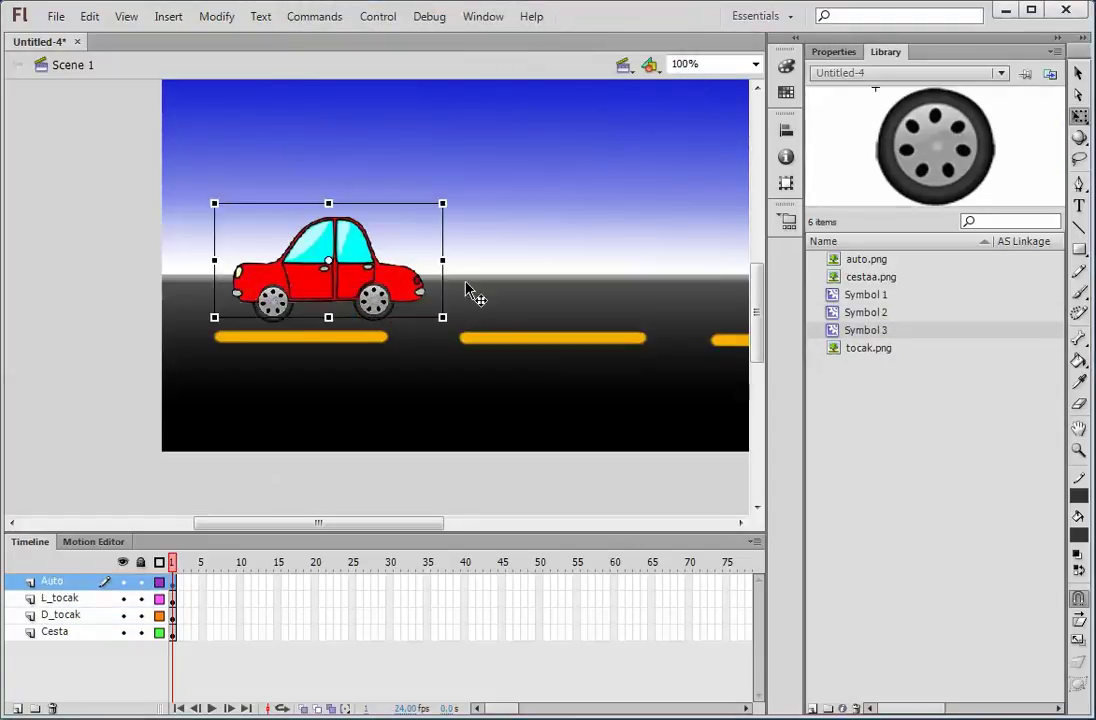
pyautogui.press('F8')
pyautogui.click(650, 37)
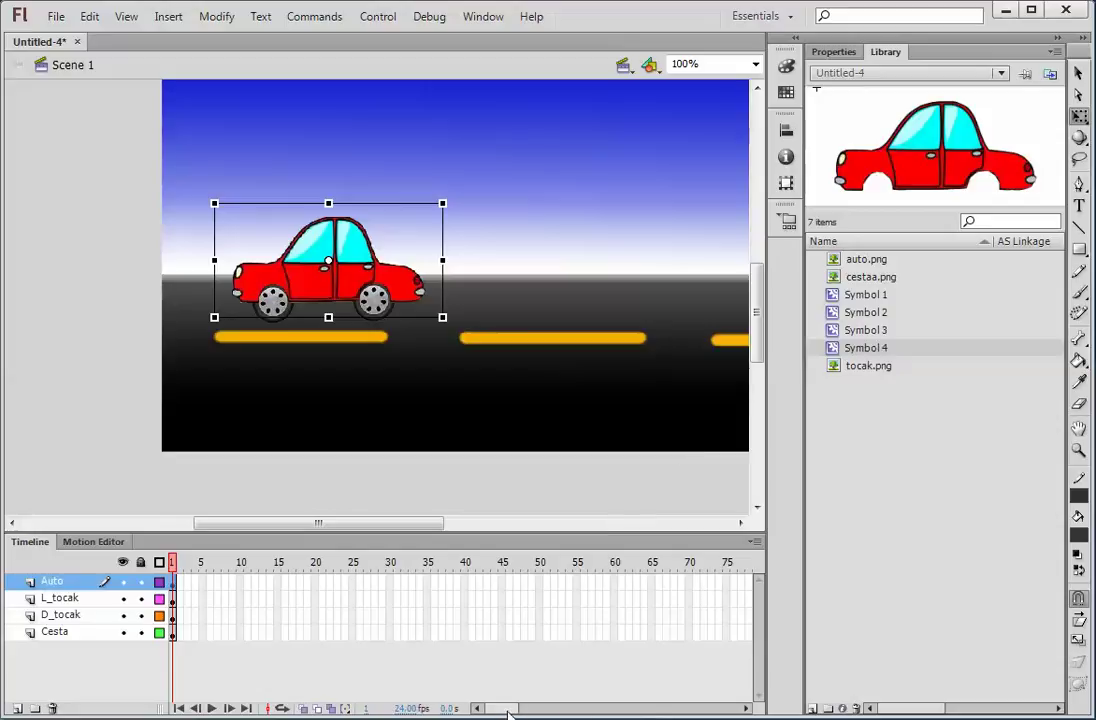
# Insert keyframes at frame 75 on all four layers
pyautogui.moveTo(728, 586); pyautogui.dragTo(728, 640)
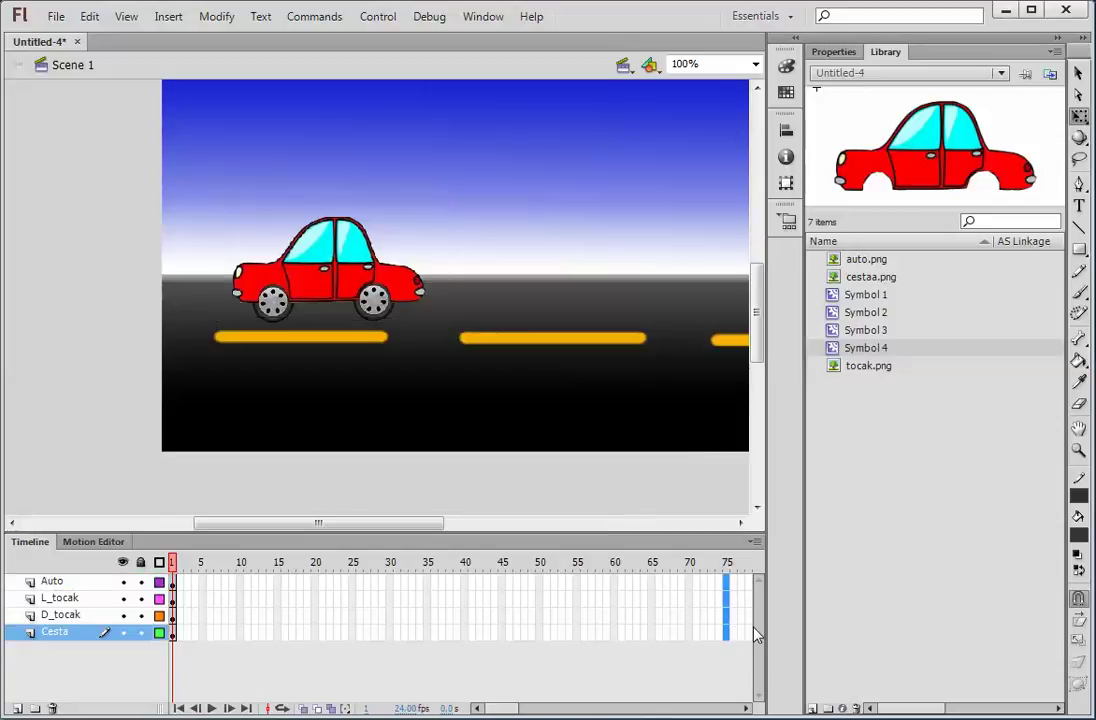
pyautogui.rightClick(730, 620)
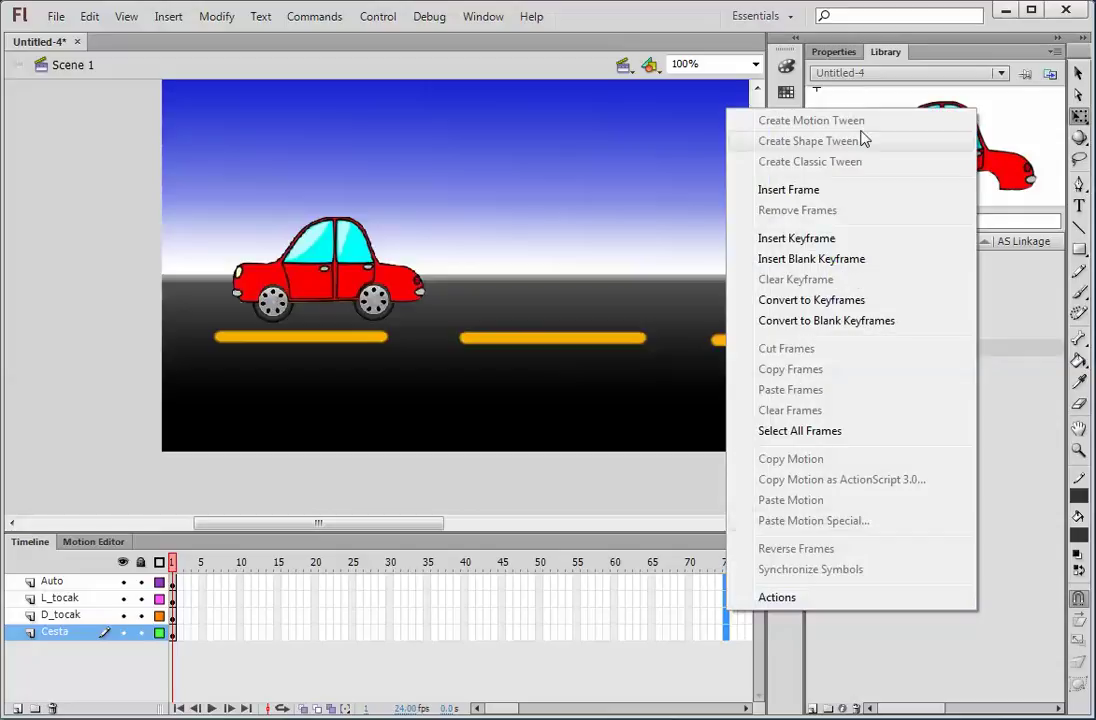
pyautogui.click(822, 238)
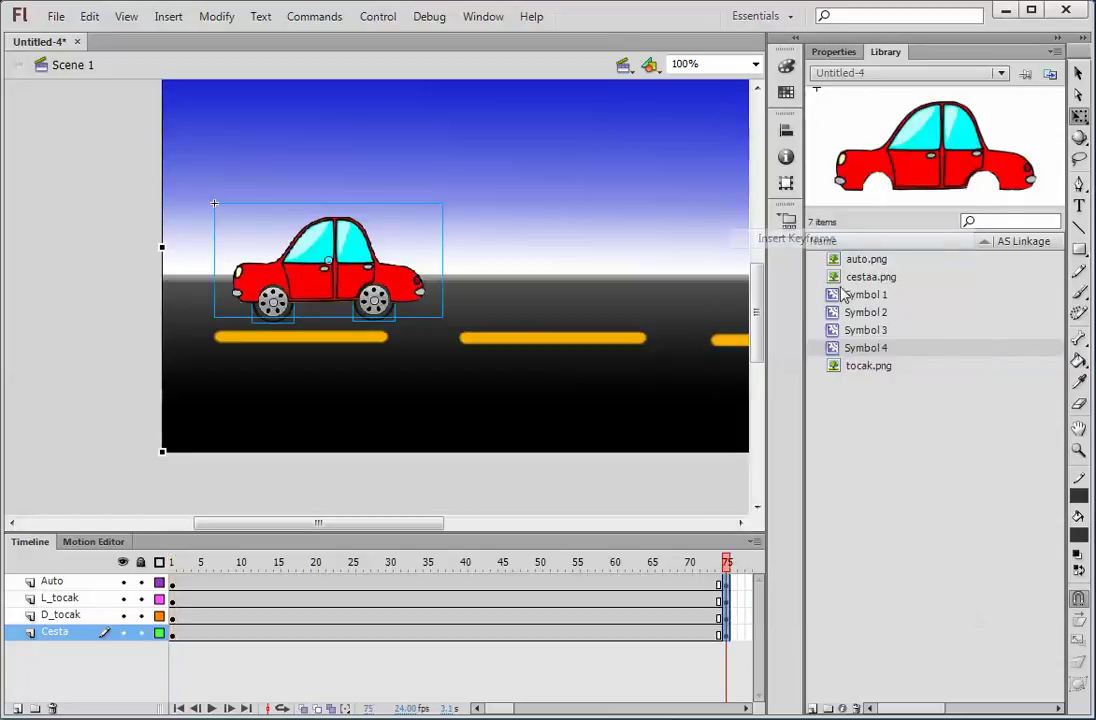
# Create classic tweens between frames 1 and 75 on all four layers
pyautogui.moveTo(433, 590); pyautogui.dragTo(431, 647)
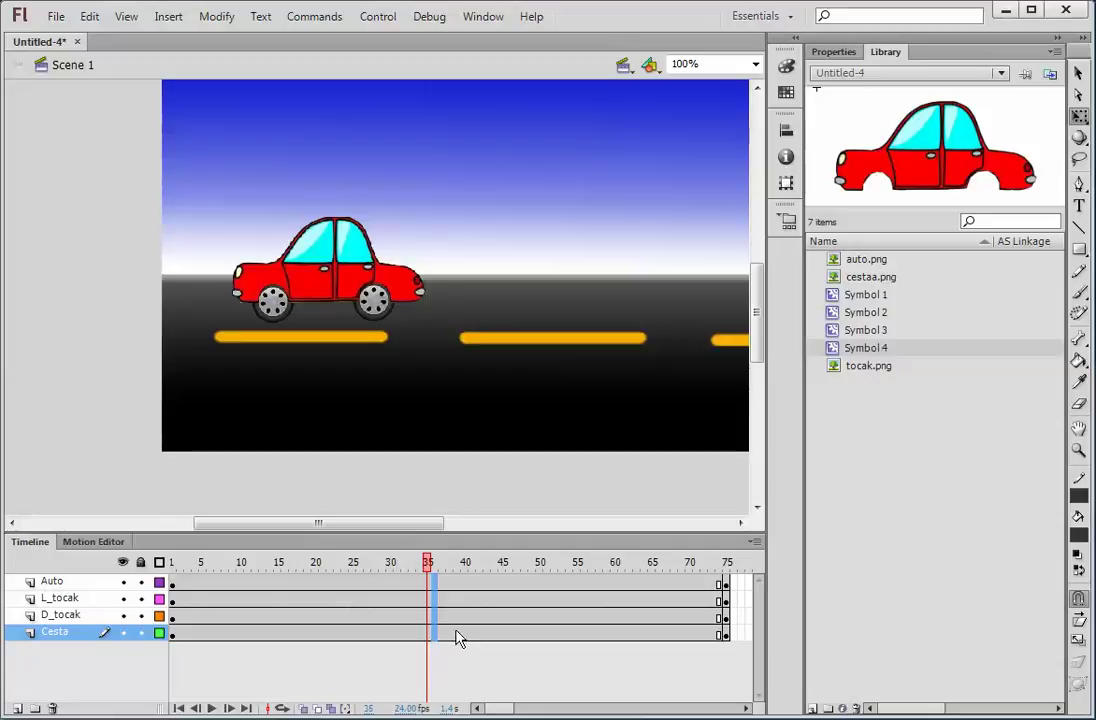
pyautogui.press('F6')
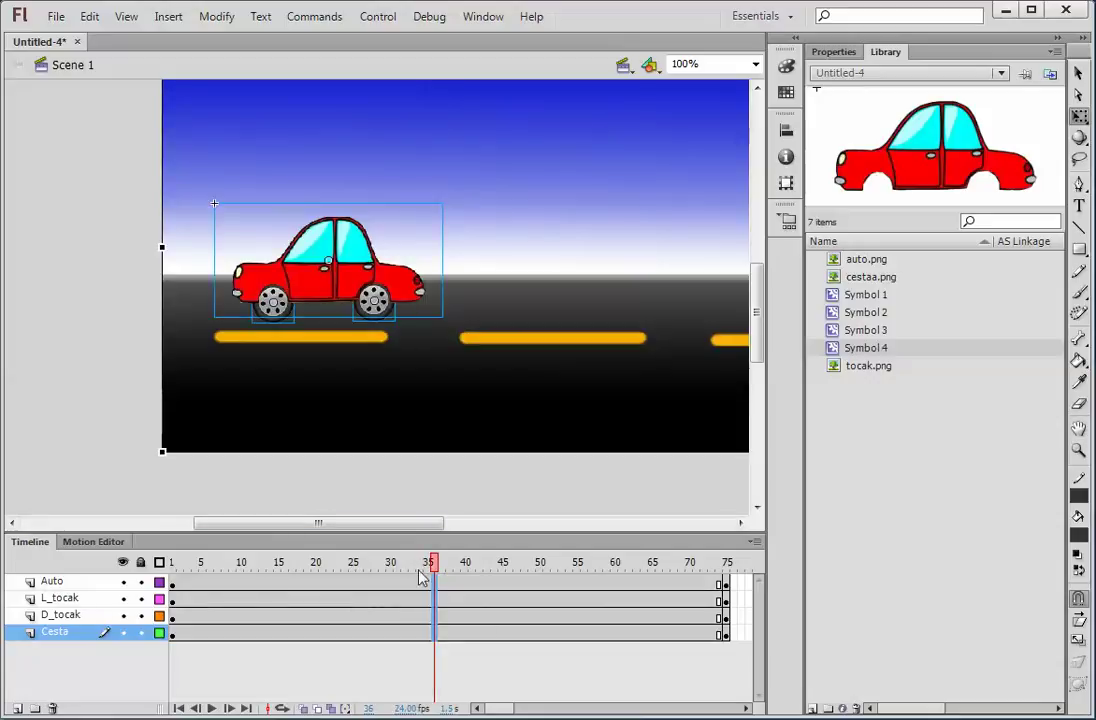
pyautogui.rightClick(434, 598)
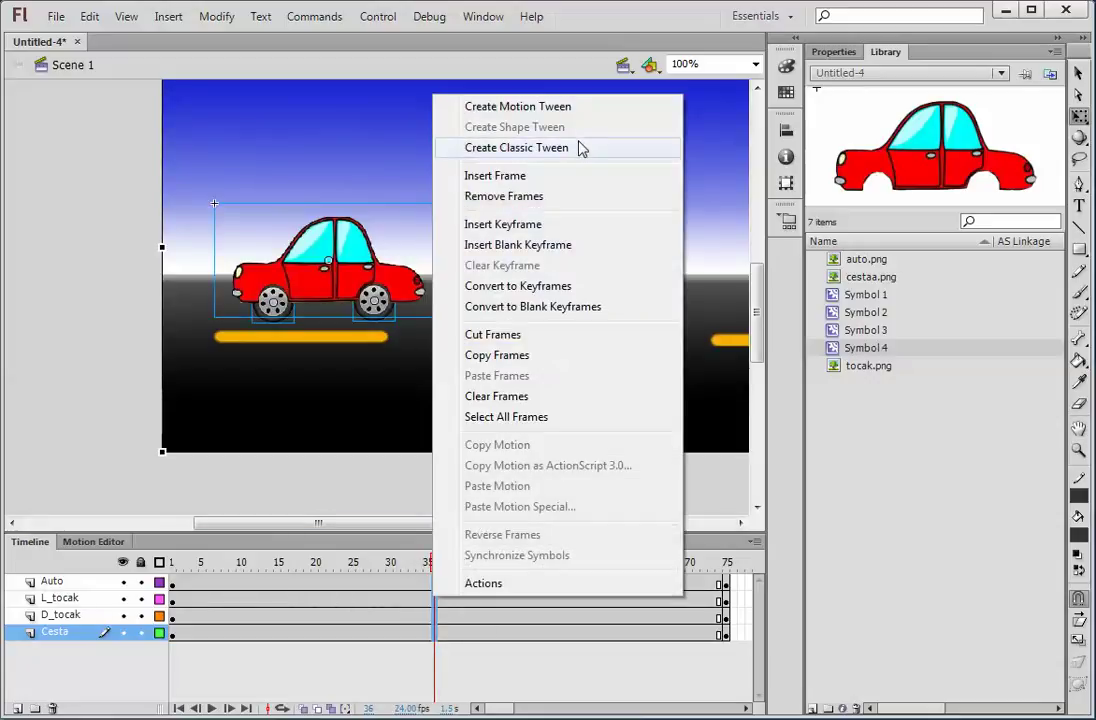
pyautogui.click(580, 147)
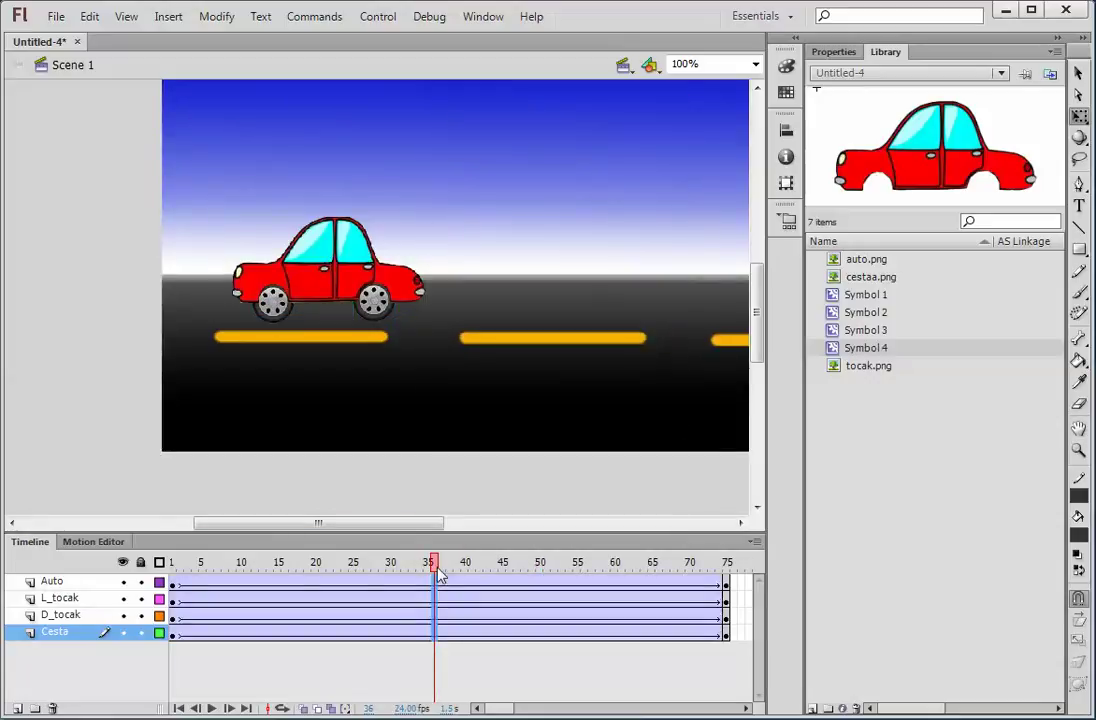
# At frame 75, move the car body and both wheels on the Auto, L_tocak and D_tocak layers together horizontally rightward along the road
pyautogui.moveTo(438, 573); pyautogui.dragTo(730, 567)
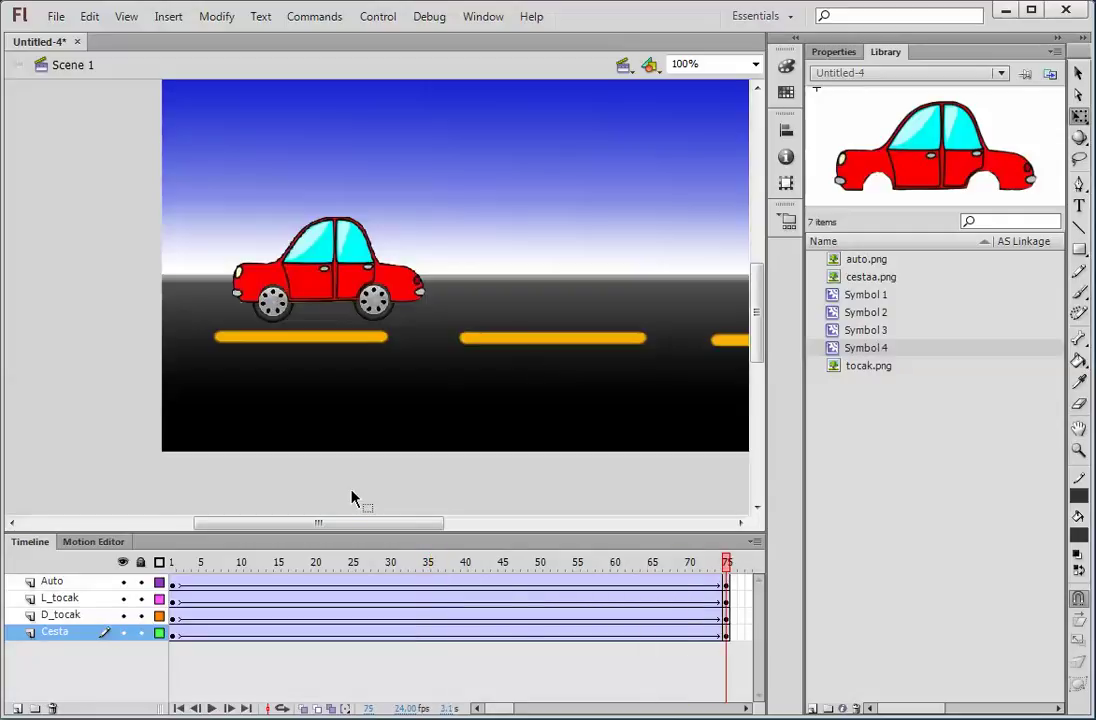
pyautogui.click(55, 581)
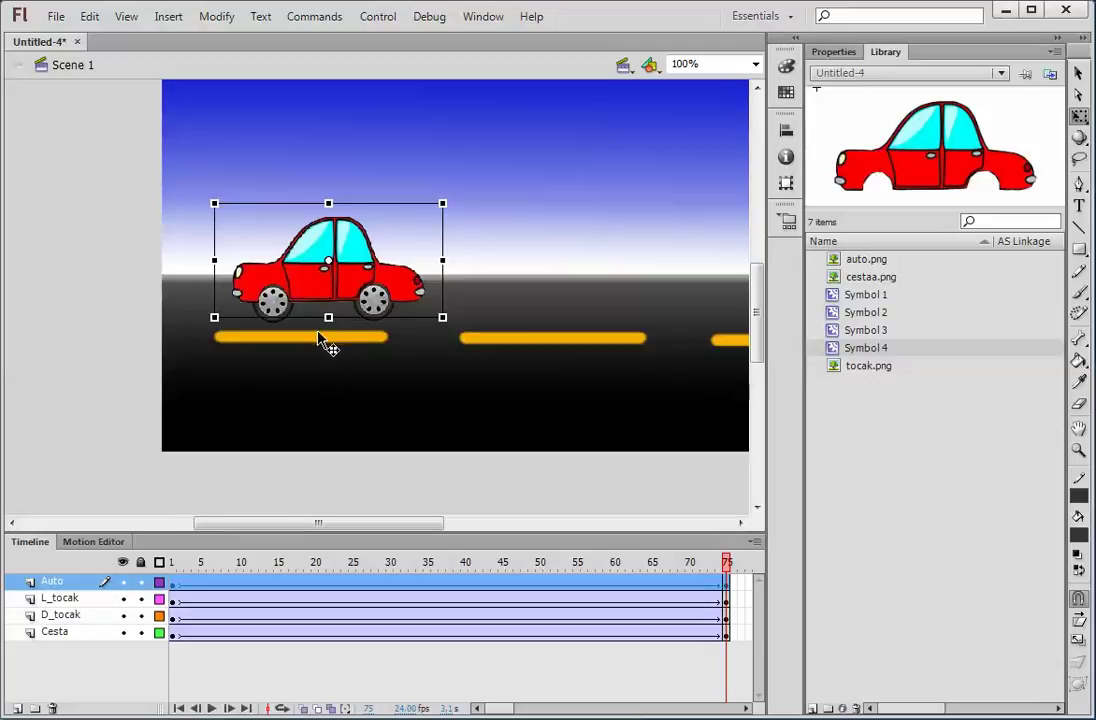
pyautogui.click(274, 302)
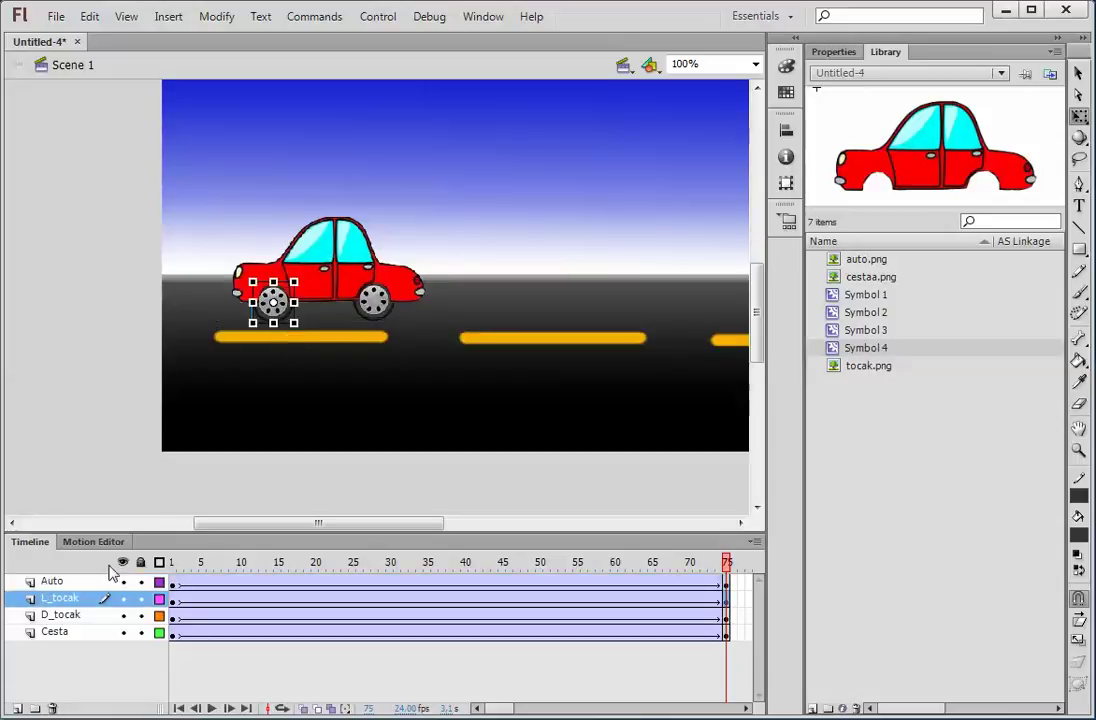
pyautogui.keyDown('shift'); pyautogui.click(58, 584); pyautogui.keyUp('shift')
pyautogui.keyDown('shift'); pyautogui.click(87, 615); pyautogui.keyUp('shift')
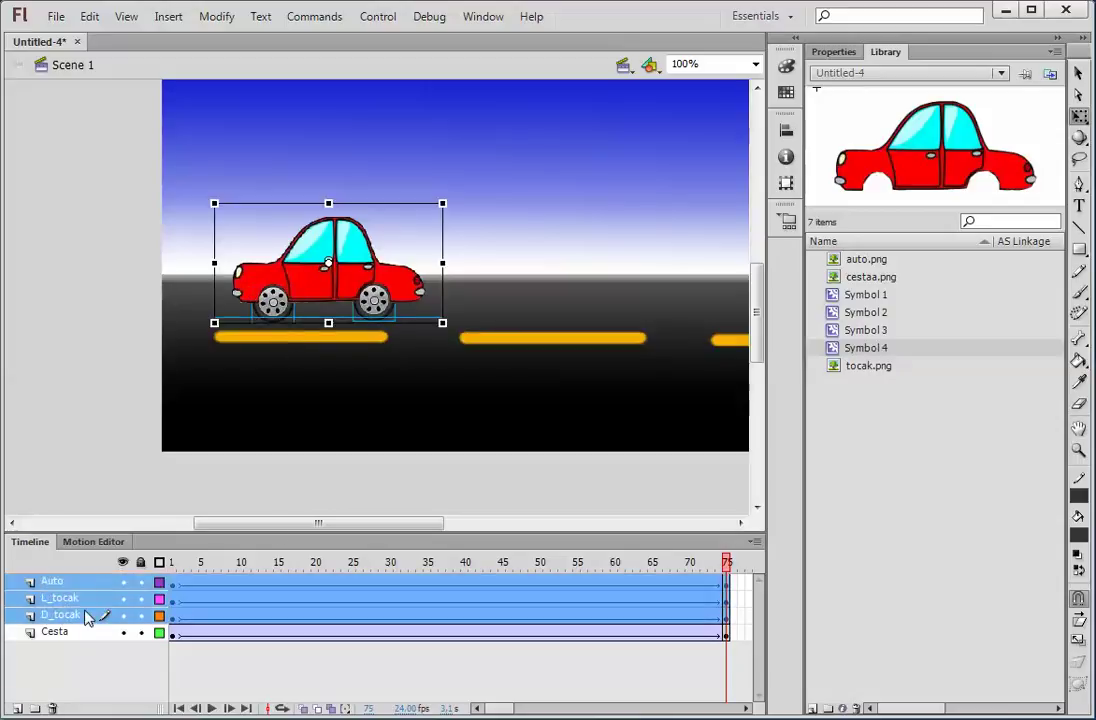
pyautogui.press('Right')
pyautogui.press('Right')
pyautogui.press('Right')
pyautogui.press('Right')
pyautogui.press('Right')
pyautogui.press('Right')
pyautogui.press('Right')
pyautogui.press('Right')
pyautogui.press('Right')
pyautogui.press('Right')
pyautogui.press('Right')
pyautogui.press('Right')
pyautogui.press('Right')
pyautogui.press('Right')
pyautogui.press('Right')
pyautogui.press('Right')
pyautogui.press('Right')
pyautogui.press('Right')
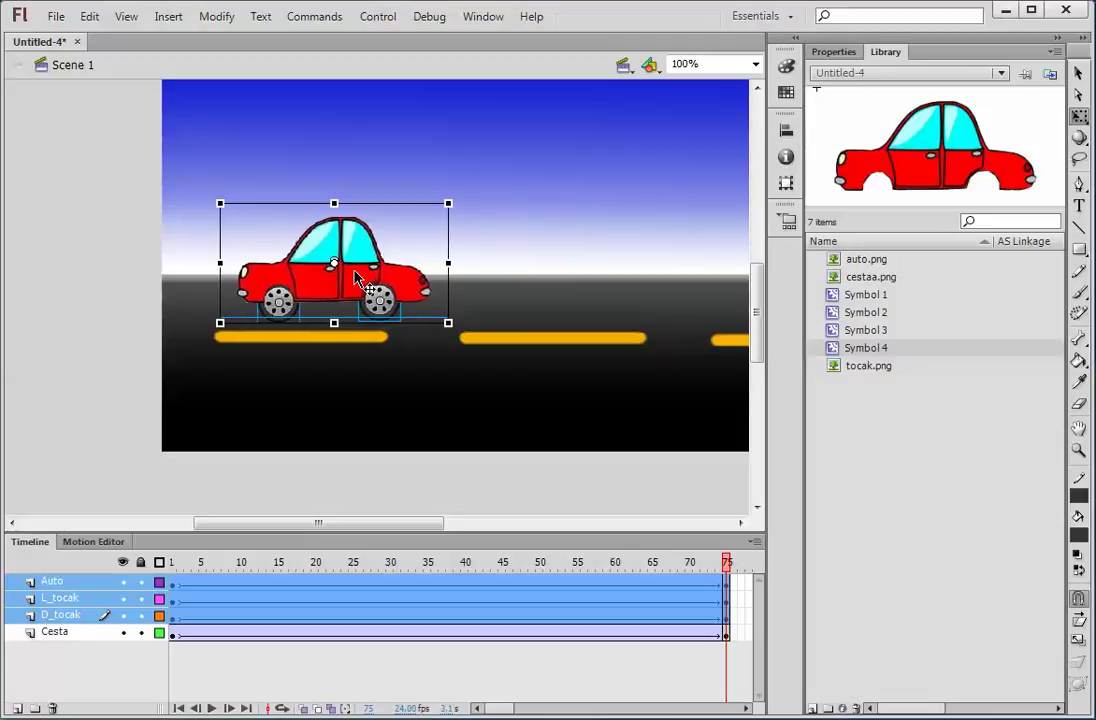
pyautogui.press('Right')
pyautogui.press('Right')
pyautogui.press('Right')
pyautogui.press('Right')
pyautogui.press('Right')
pyautogui.press('Right')
pyautogui.press('Right')
pyautogui.press('Right')
pyautogui.press('Right')
pyautogui.press('Right')
pyautogui.press('Right')
pyautogui.press('Right')
pyautogui.press('Right')
pyautogui.press('Right')
pyautogui.press('Right')
pyautogui.press('Right')
pyautogui.press('Right')
pyautogui.press('Right')
pyautogui.press('Right')
pyautogui.press('Right')
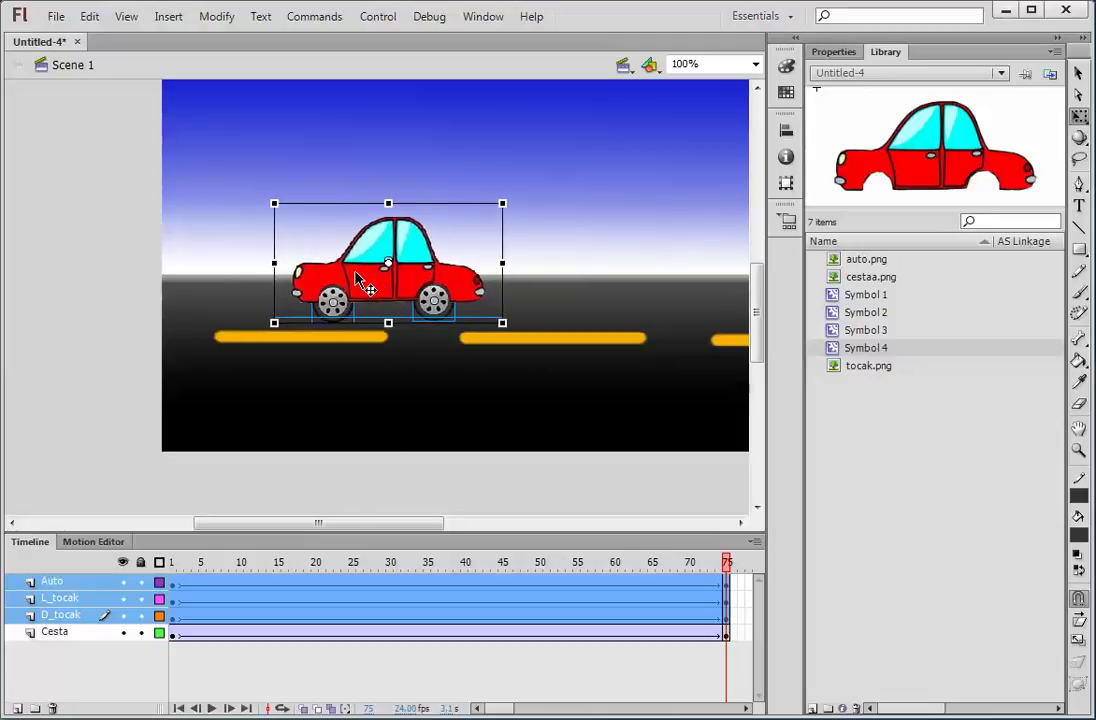
pyautogui.press('Right')
pyautogui.press('Right')
pyautogui.press('Right')
pyautogui.press('Right')
pyautogui.press('Right')
pyautogui.press('Right')
pyautogui.press('Right')
pyautogui.press('Right')
pyautogui.press('Right')
pyautogui.press('Right')
pyautogui.press('Right')
pyautogui.press('Right')
pyautogui.press('Right')
pyautogui.press('Right')
pyautogui.press('Right')
pyautogui.press('Right')
pyautogui.press('Right')
pyautogui.press('Right')
pyautogui.press('Right')
pyautogui.press('Right')
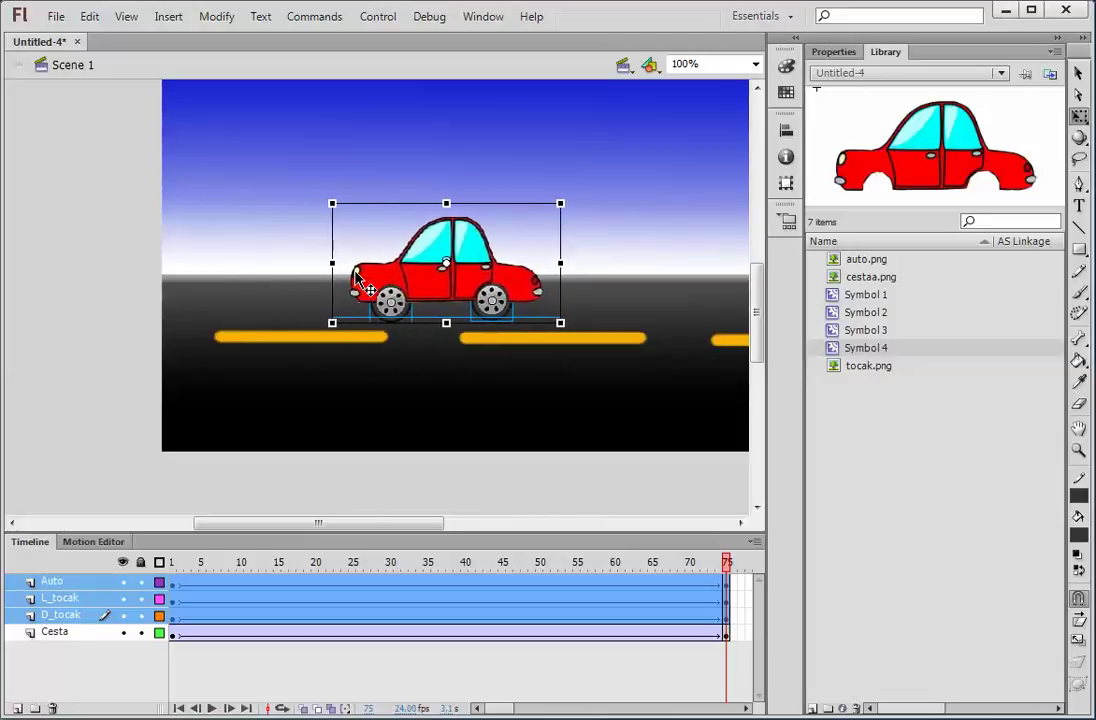
pyautogui.press('Right')
pyautogui.press('Right')
pyautogui.press('Right')
pyautogui.press('Right')
pyautogui.press('Right')
pyautogui.press('Right')
pyautogui.press('Right')
pyautogui.press('Right')
pyautogui.press('Right')
pyautogui.press('Right')
pyautogui.press('Right')
pyautogui.press('Right')
pyautogui.press('Right')
pyautogui.press('Right')
pyautogui.press('Right')
pyautogui.press('Right')
pyautogui.press('Right')
pyautogui.press('Right')
pyautogui.press('Right')
pyautogui.press('Right')
pyautogui.press('Right')
pyautogui.press('Right')
pyautogui.press('Right')
pyautogui.press('Right')
pyautogui.press('Right')
pyautogui.press('Right')
pyautogui.press('Right')
pyautogui.press('Right')
pyautogui.press('Right')
pyautogui.press('Right')
pyautogui.press('Right')
pyautogui.press('Right')
pyautogui.press('Right')
pyautogui.press('Right')
pyautogui.press('Right')
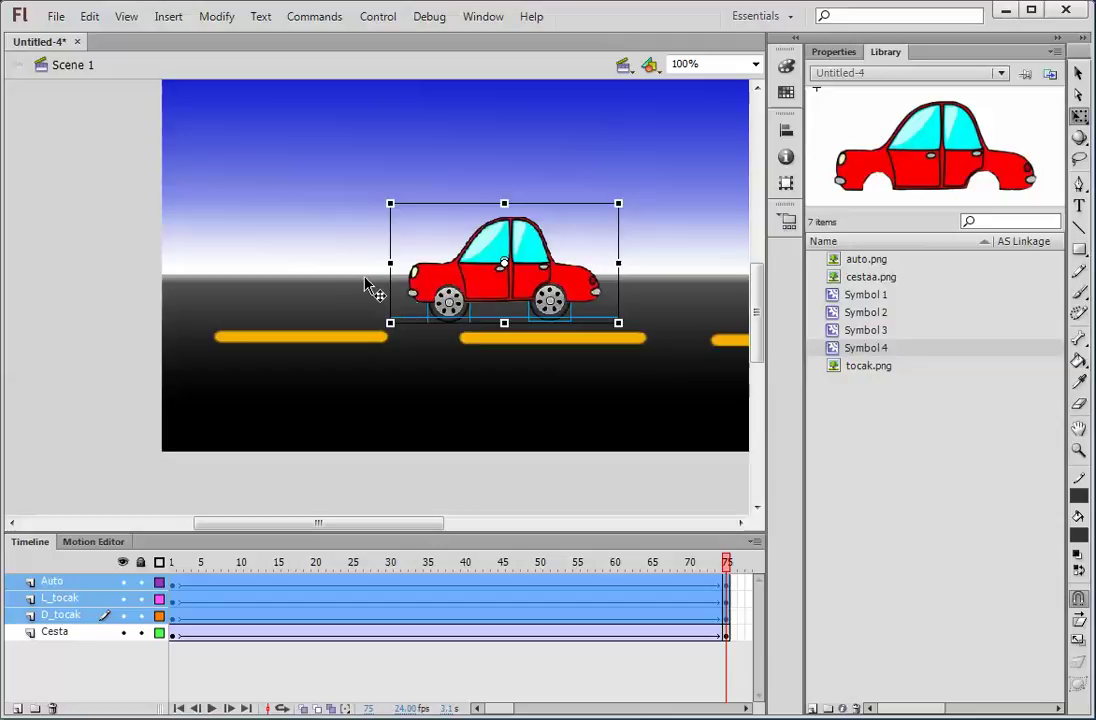
pyautogui.press('Right')
pyautogui.press('Right')
pyautogui.press('Right')
pyautogui.press('Right')
pyautogui.press('Right')
pyautogui.press('Right')
pyautogui.press('Right')
pyautogui.press('Right')
pyautogui.press('Right')
pyautogui.press('Right')
pyautogui.press('Right')
pyautogui.press('Right')
pyautogui.press('Right')
pyautogui.press('Right')
pyautogui.press('Right')
pyautogui.press('Right')
pyautogui.press('Right')
pyautogui.press('Right')
pyautogui.press('Right')
pyautogui.press('Right')
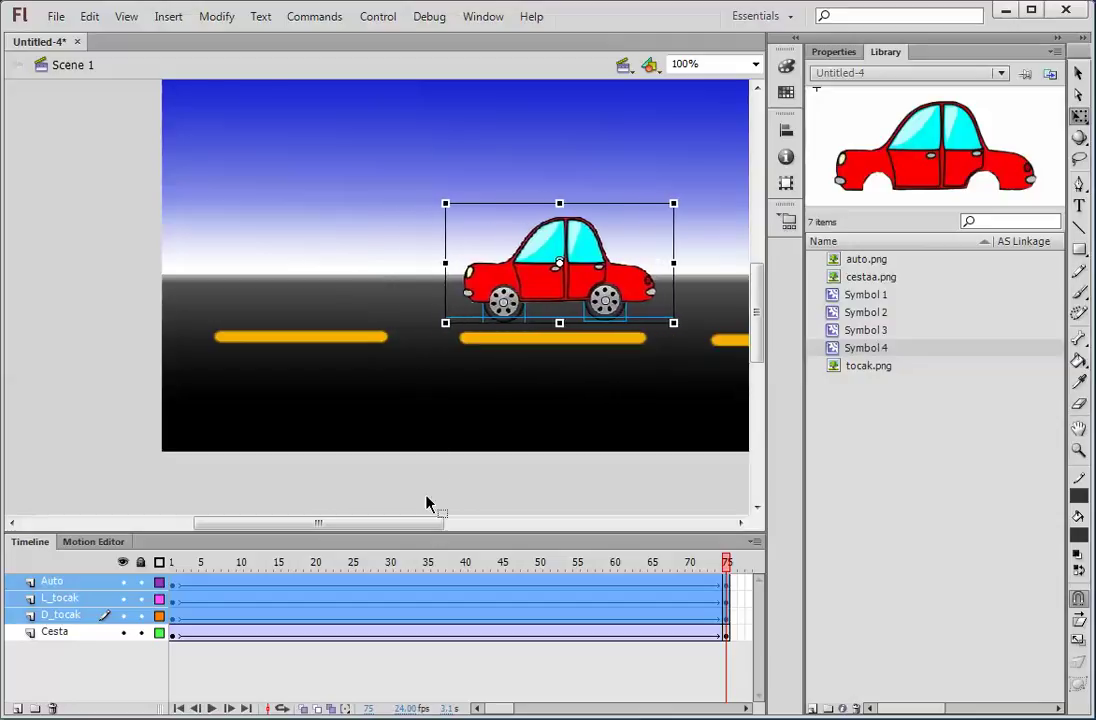
pyautogui.moveTo(406, 525); pyautogui.dragTo(482, 528)
pyautogui.press('Right')
pyautogui.press('Right')
pyautogui.press('Right')
pyautogui.press('Right')
pyautogui.press('Right')
pyautogui.press('Right')
pyautogui.press('Right')
pyautogui.press('Right')
pyautogui.press('Right')
pyautogui.press('Right')
pyautogui.press('Right')
pyautogui.press('Right')
pyautogui.press('Right')
pyautogui.press('Right')
pyautogui.press('Right')
pyautogui.press('Right')
pyautogui.press('Right')
pyautogui.press('Right')
pyautogui.press('Right')
pyautogui.press('Right')
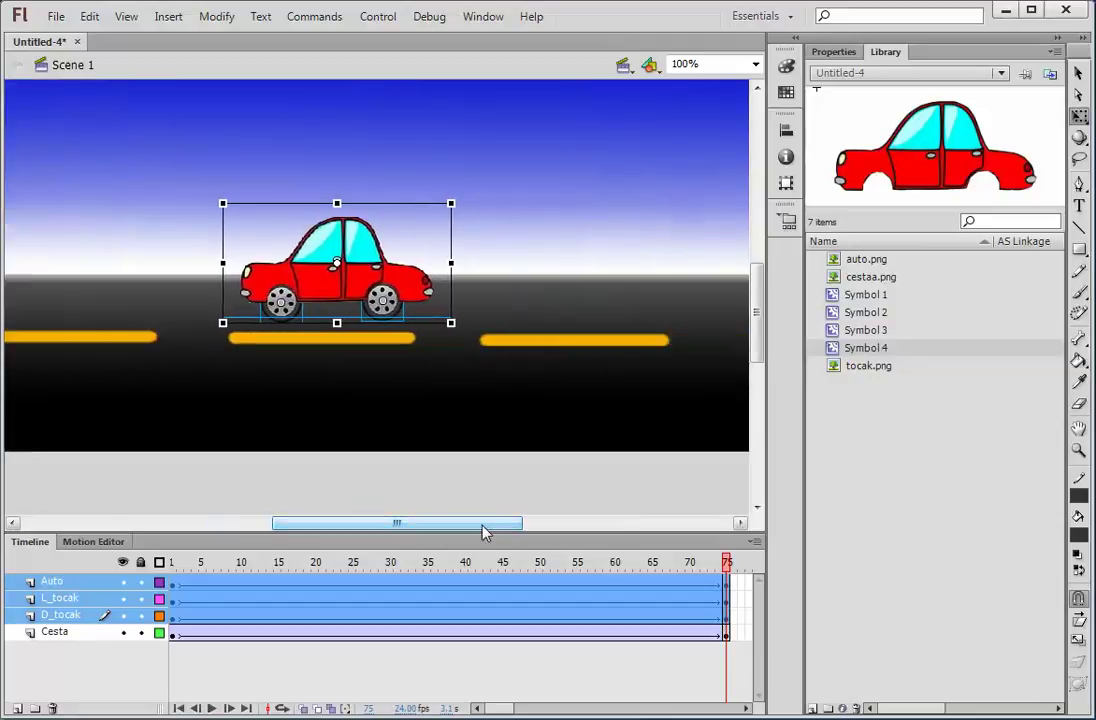
pyautogui.press('Right')
pyautogui.press('Right')
pyautogui.press('Right')
pyautogui.press('Right')
pyautogui.press('Right')
pyautogui.press('Right')
pyautogui.press('Right')
pyautogui.press('Right')
pyautogui.press('Right')
pyautogui.press('Right')
pyautogui.press('Right')
pyautogui.press('Right')
pyautogui.press('Right')
pyautogui.press('Right')
pyautogui.press('Right')
pyautogui.press('Right')
pyautogui.press('Right')
pyautogui.press('Right')
pyautogui.press('Right')
pyautogui.press('Right')
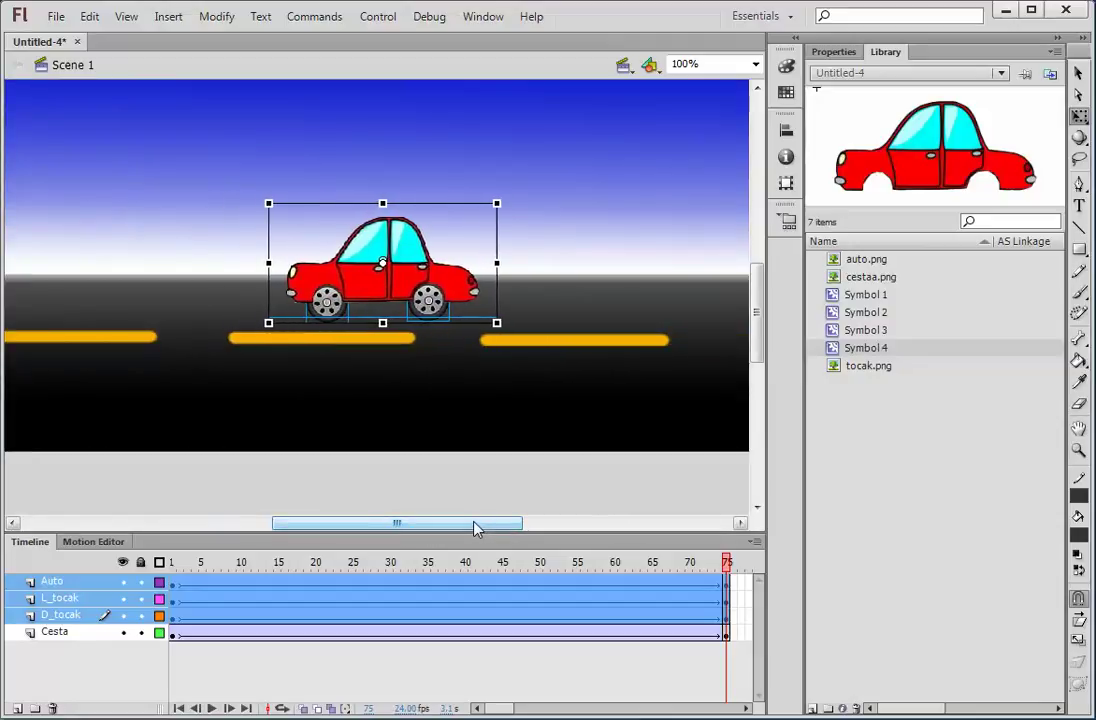
# Nudge the selected car body and both wheels further rightward along the road at frame 75, keeping their height
pyautogui.press('Right')
pyautogui.press('Right')
pyautogui.press('Right')
pyautogui.press('Right')
pyautogui.press('Right')
pyautogui.press('Right')
pyautogui.press('Right')
pyautogui.press('Right')
pyautogui.press('Right')
pyautogui.press('Right')
pyautogui.press('Right')
pyautogui.press('Right')
pyautogui.press('Right')
pyautogui.press('Right')
pyautogui.press('Right')
pyautogui.press('Right')
pyautogui.press('Right')
pyautogui.press('Right')
pyautogui.press('Right')
pyautogui.press('Right')
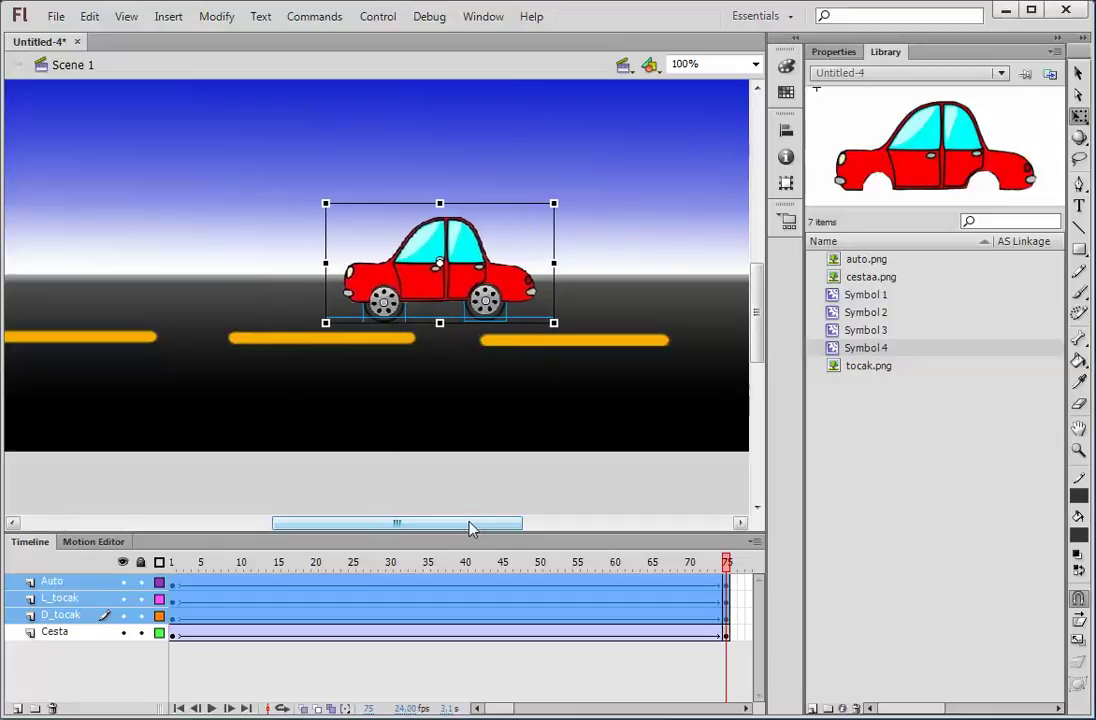
# At frame 75, shift the road background on the Cesta layer far leftward, and preview the movie
pyautogui.click(117, 635)
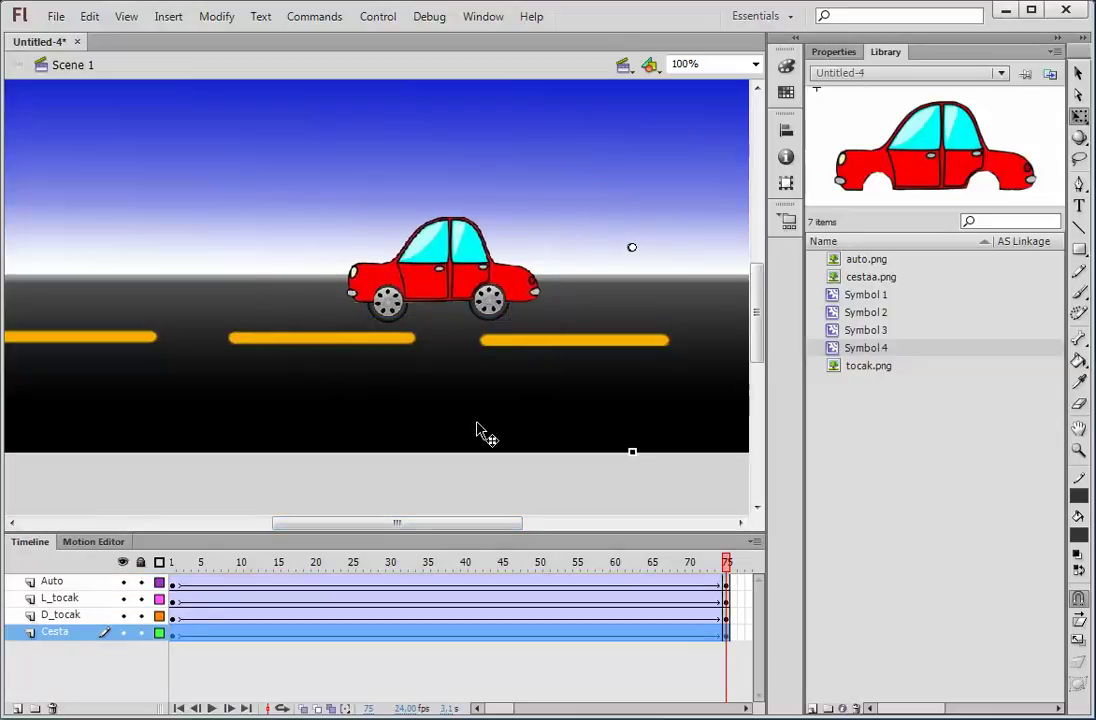
pyautogui.moveTo(720, 318); pyautogui.dragTo(225, 362)
pyautogui.moveTo(715, 365); pyautogui.dragTo(436, 380)
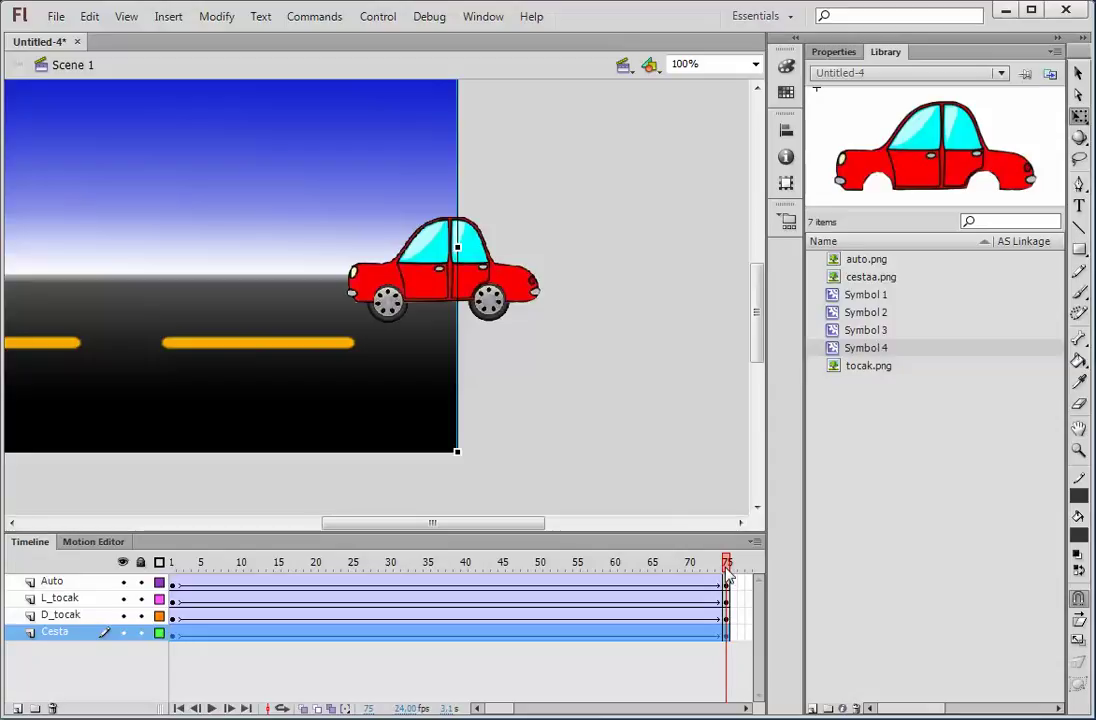
pyautogui.hotkey('ctrl', 'Return')
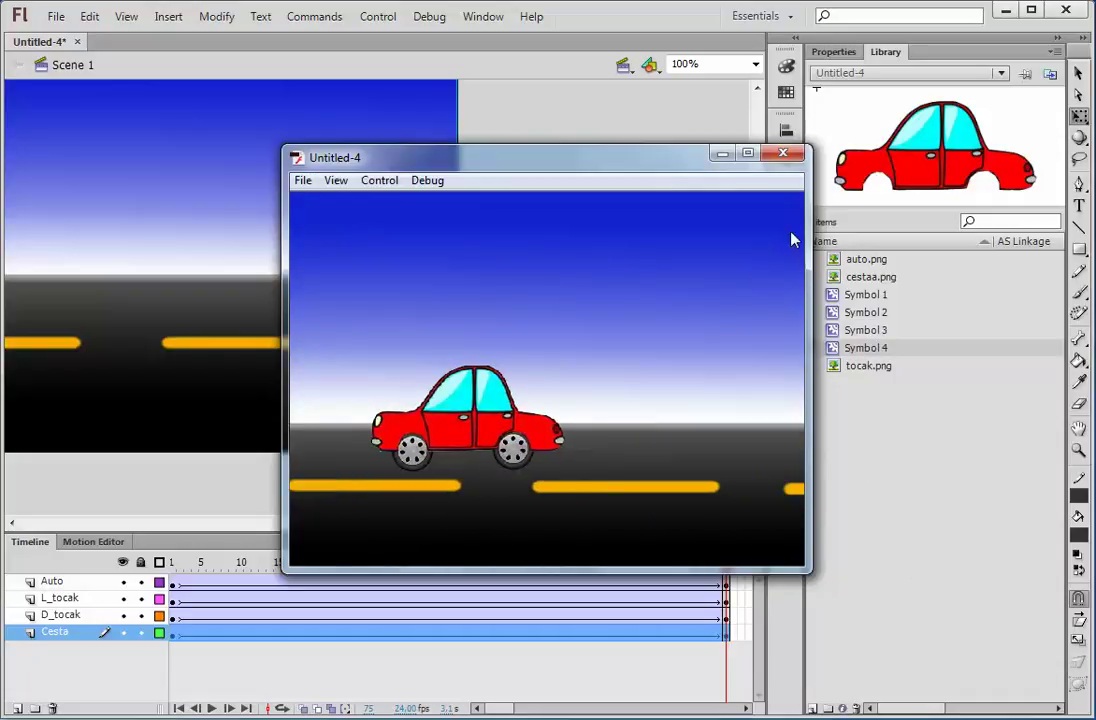
pyautogui.click(783, 152)
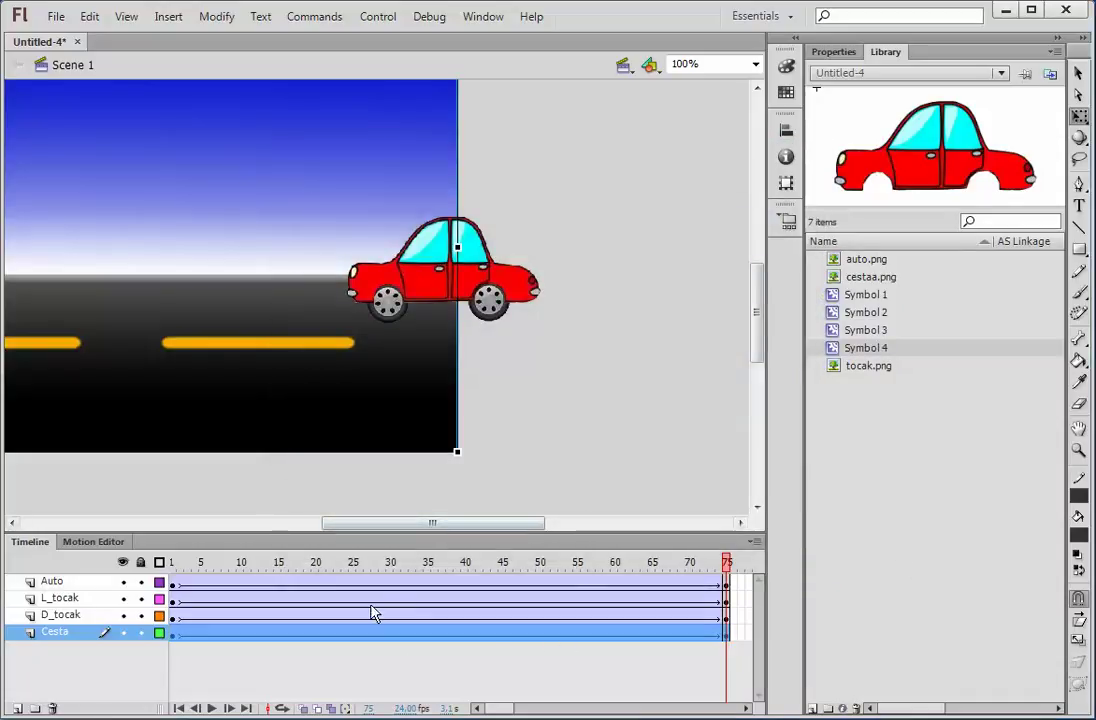
# Go back to frame 1 and lock the Auto, L_tocak and Cesta layers, keeping D_tocak active for editing
pyautogui.moveTo(730, 567); pyautogui.dragTo(172, 597)
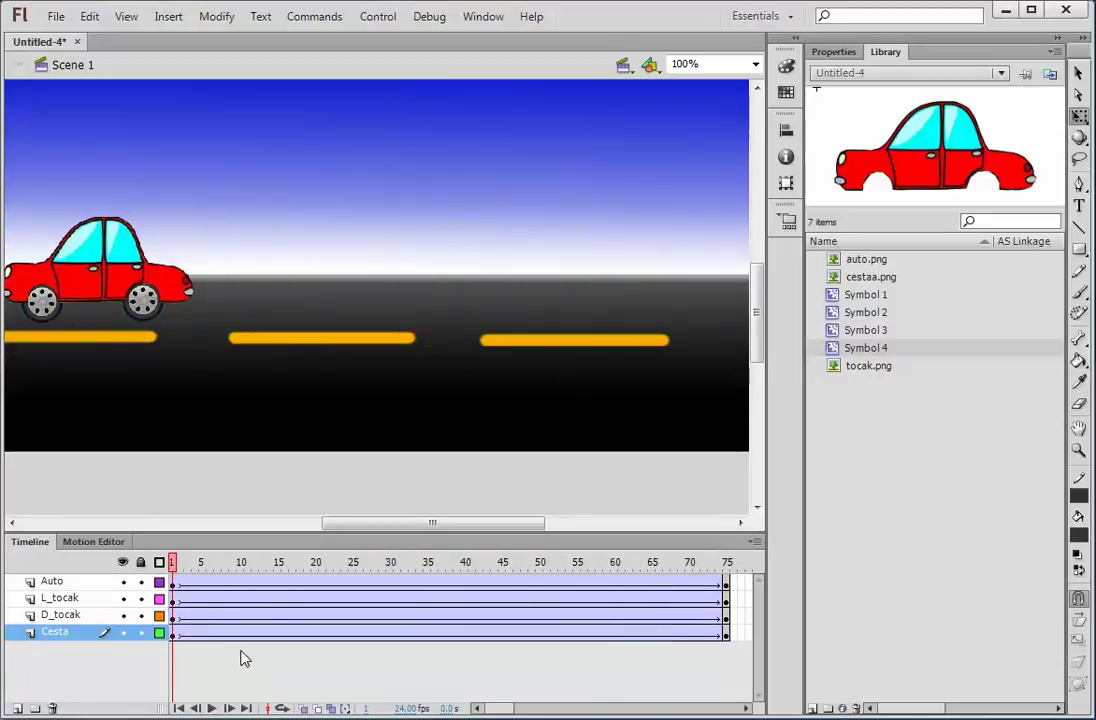
pyautogui.click(140, 598)
pyautogui.click(140, 632)
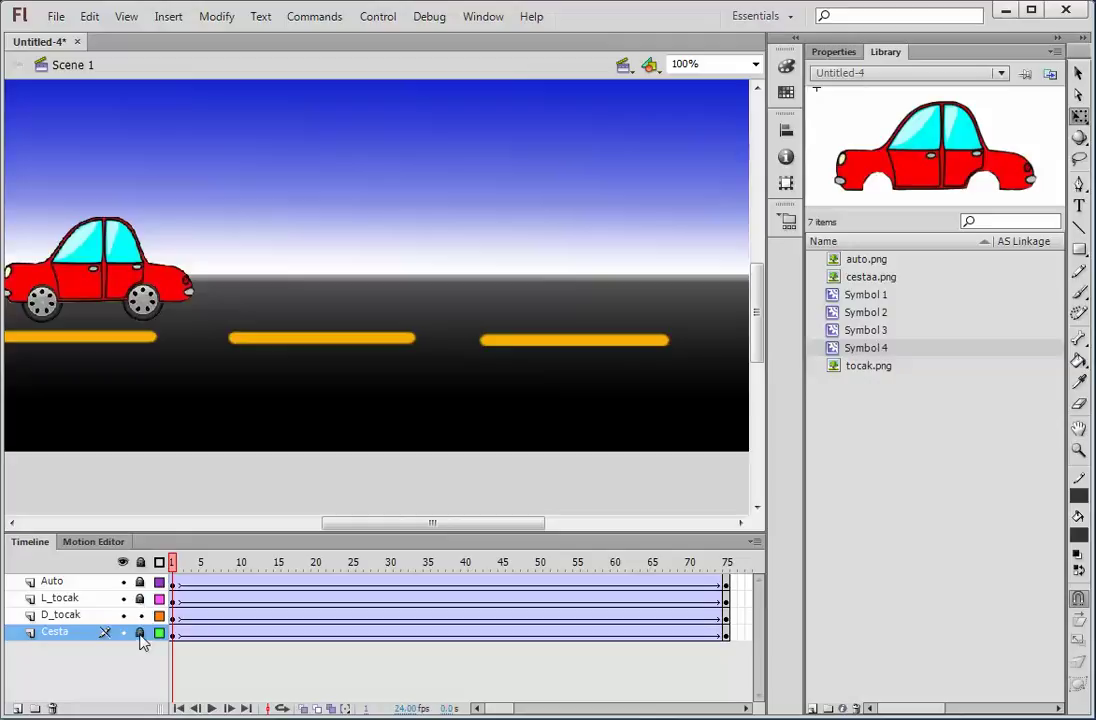
pyautogui.click(64, 615)
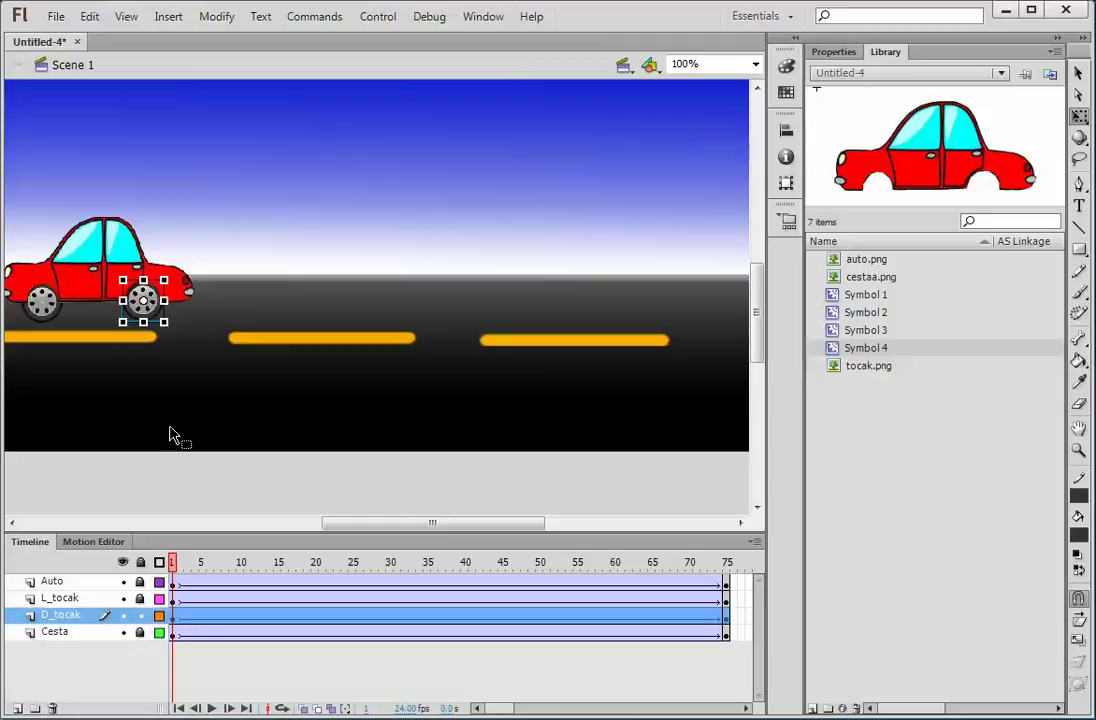
# Open the right wheel's symbol for editing and create a motion tween on its Layer 1
pyautogui.doubleClick(143, 300)
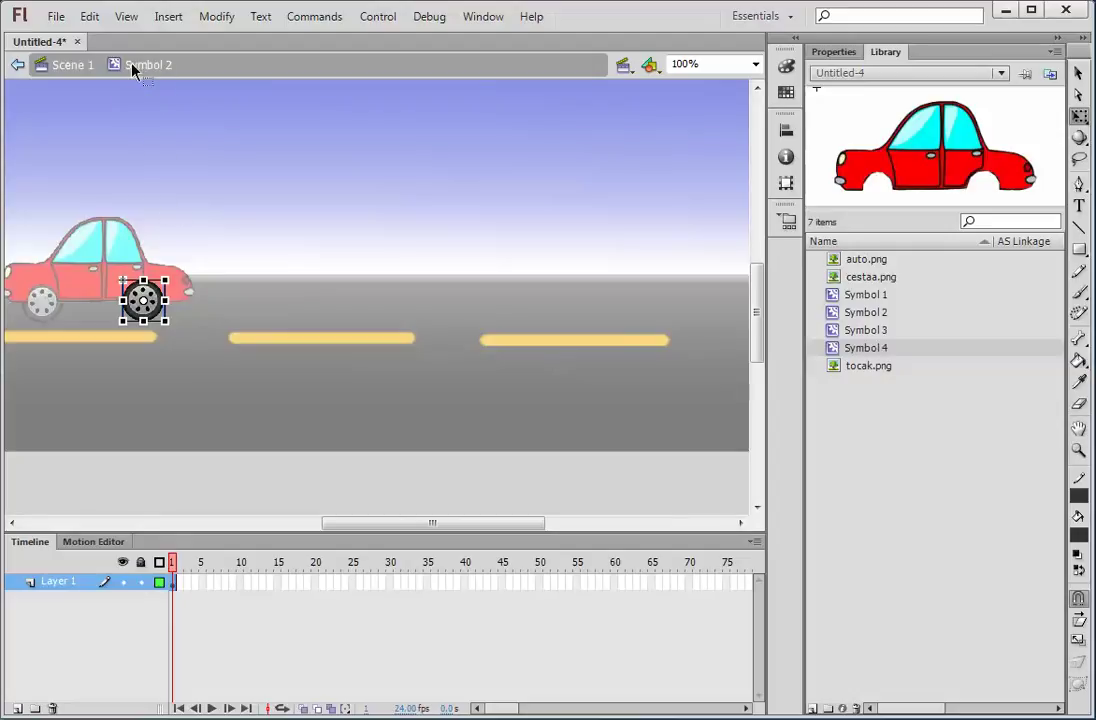
pyautogui.click(174, 582)
pyautogui.rightClick(176, 590)
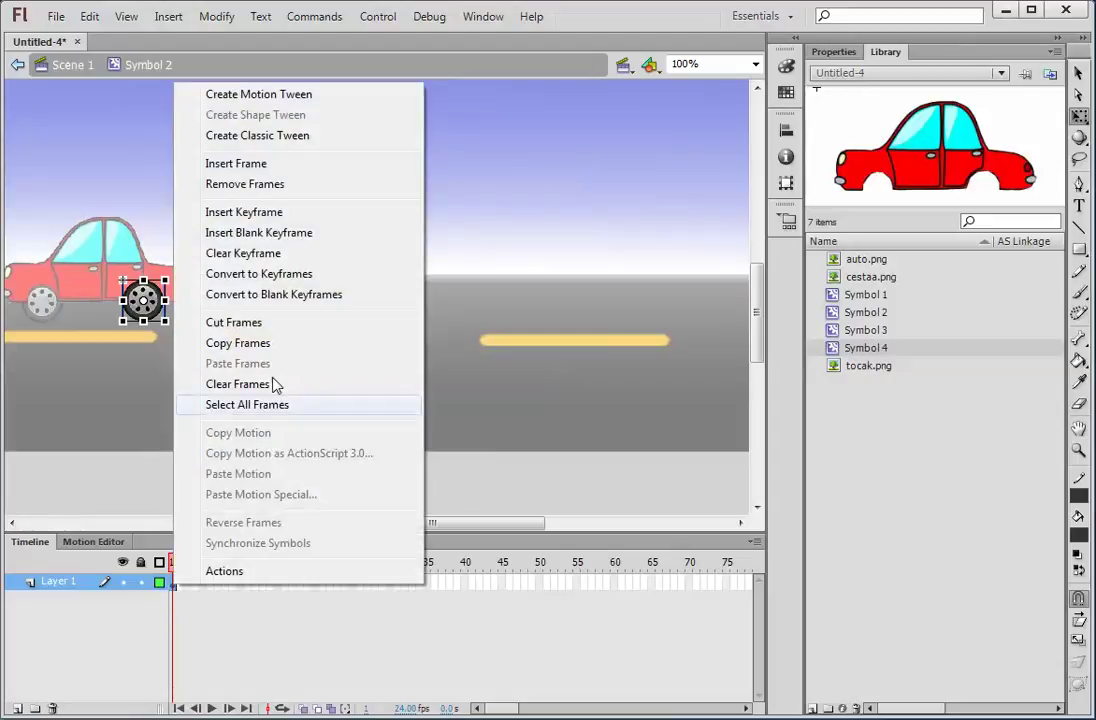
pyautogui.click(296, 95)
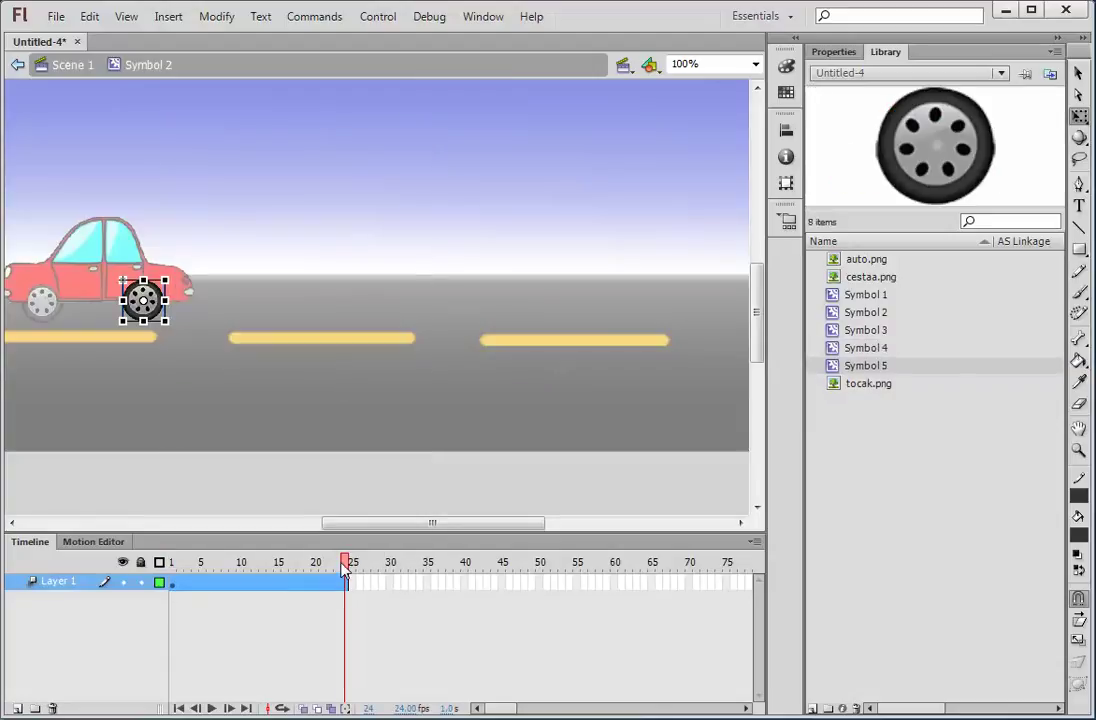
pyautogui.moveTo(348, 567); pyautogui.dragTo(171, 580)
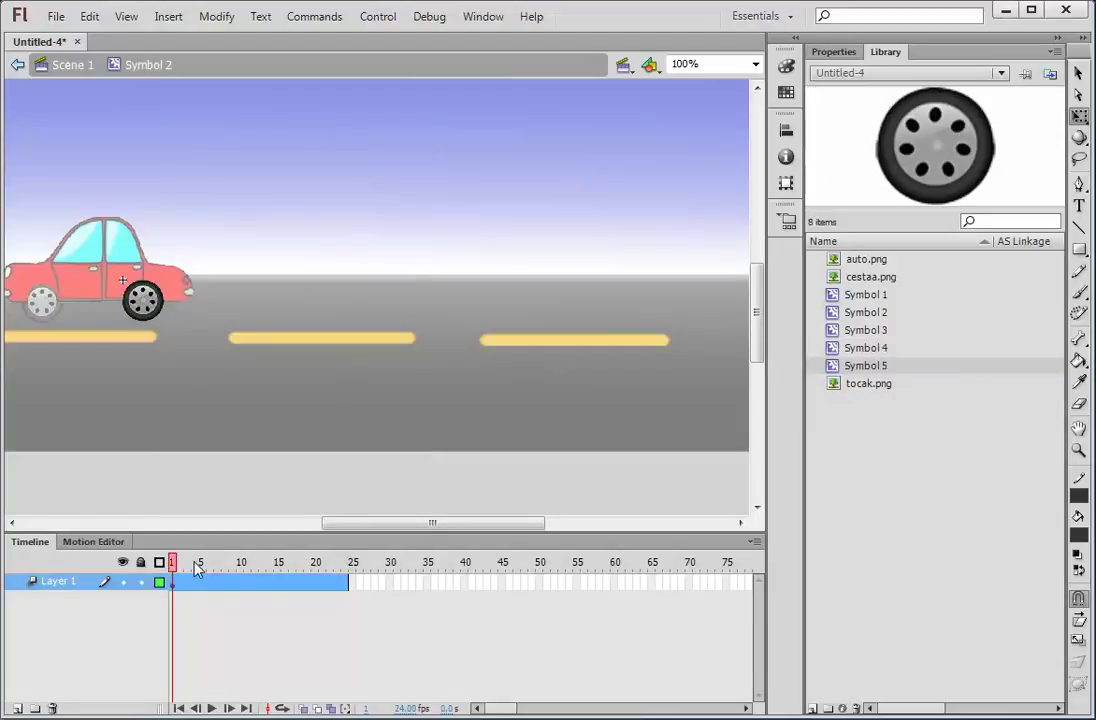
# Set the right wheel's motion tween to rotate 4 times in the CW direction
pyautogui.click(836, 53)
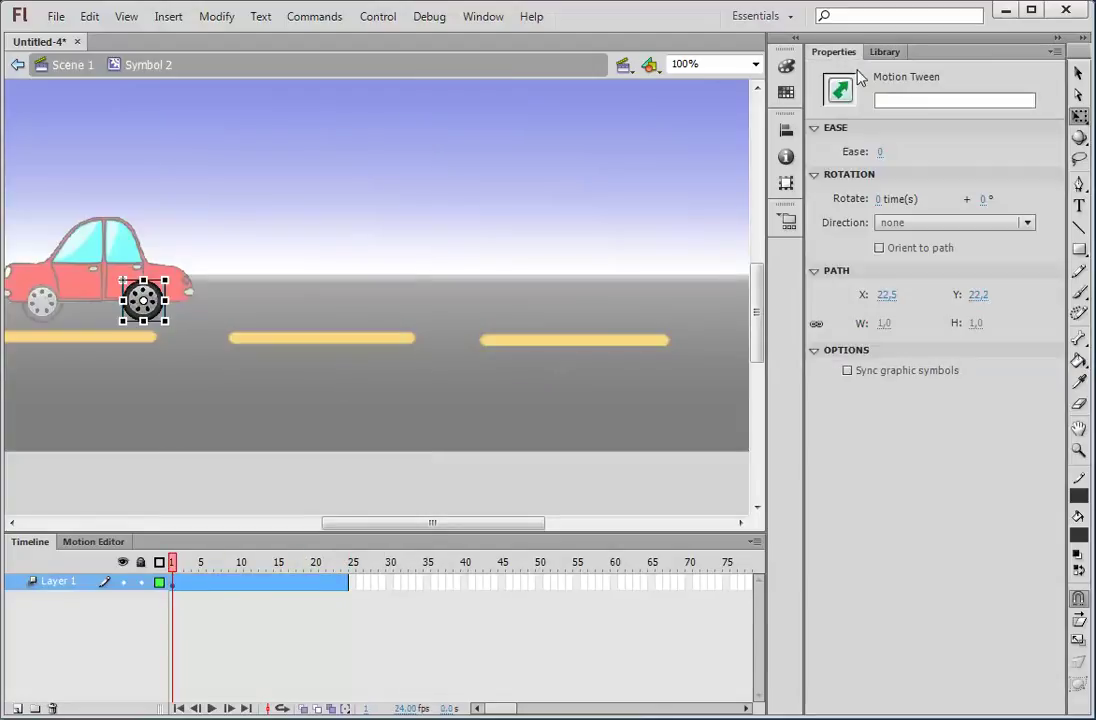
pyautogui.click(916, 226)
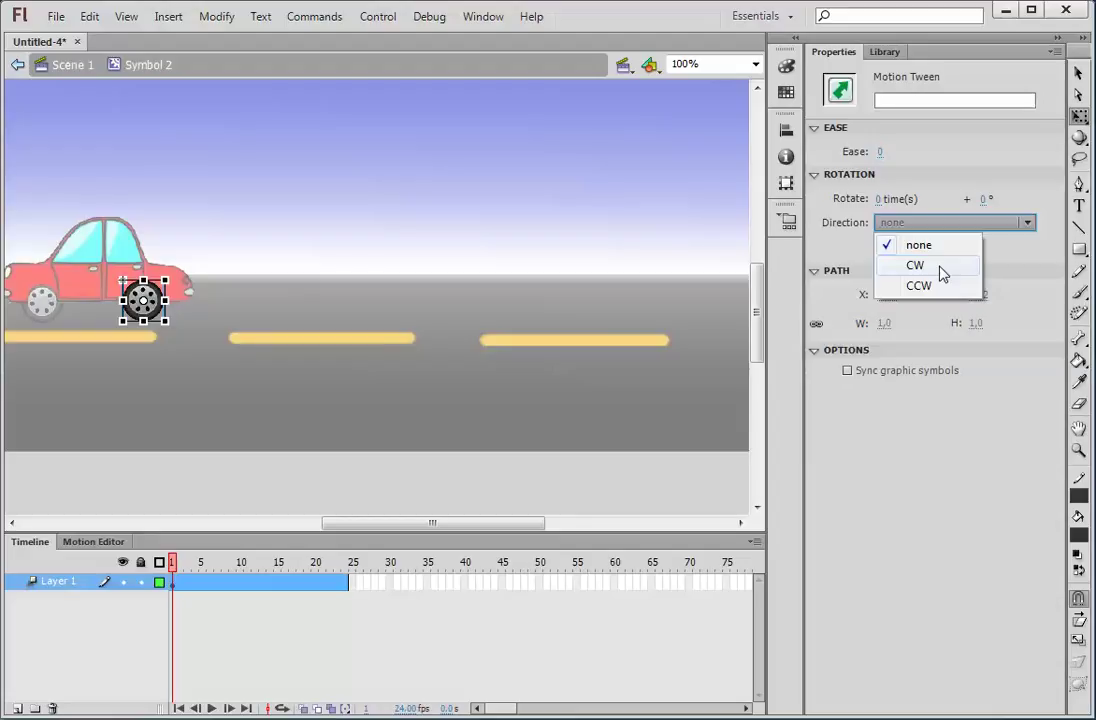
pyautogui.click(940, 266)
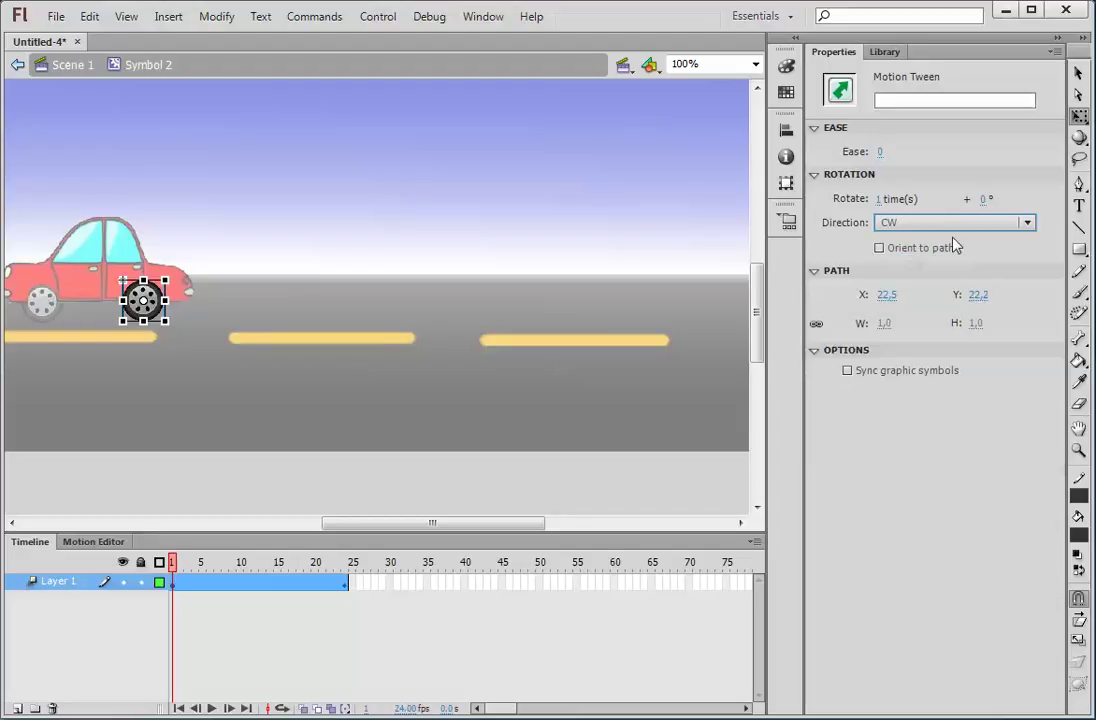
pyautogui.click(882, 199)
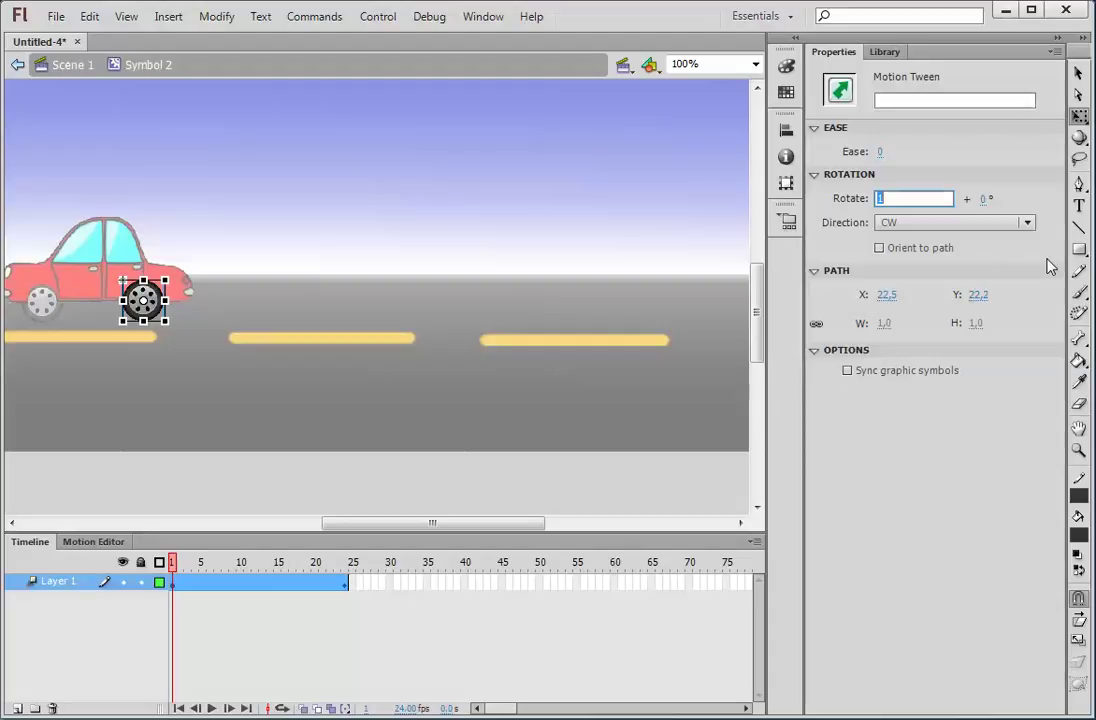
pyautogui.write('4')
pyautogui.press('Return')
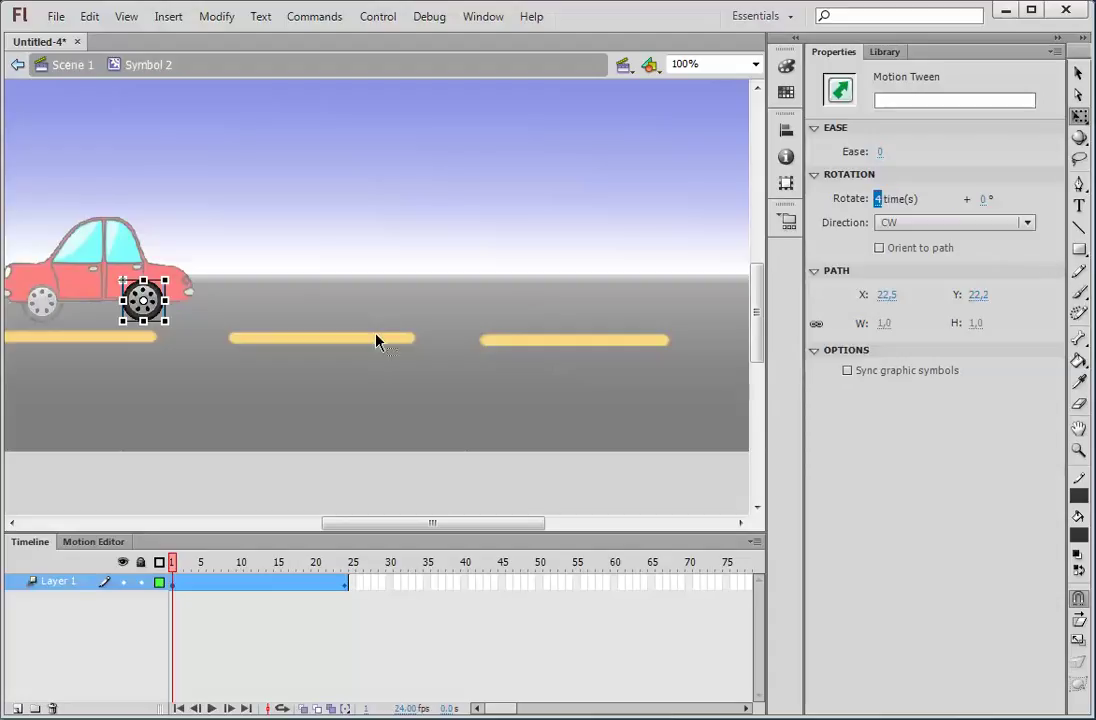
# Return to Scene 1, lock the D_tocak layer and unlock the L_tocak layer
pyautogui.click(70, 66)
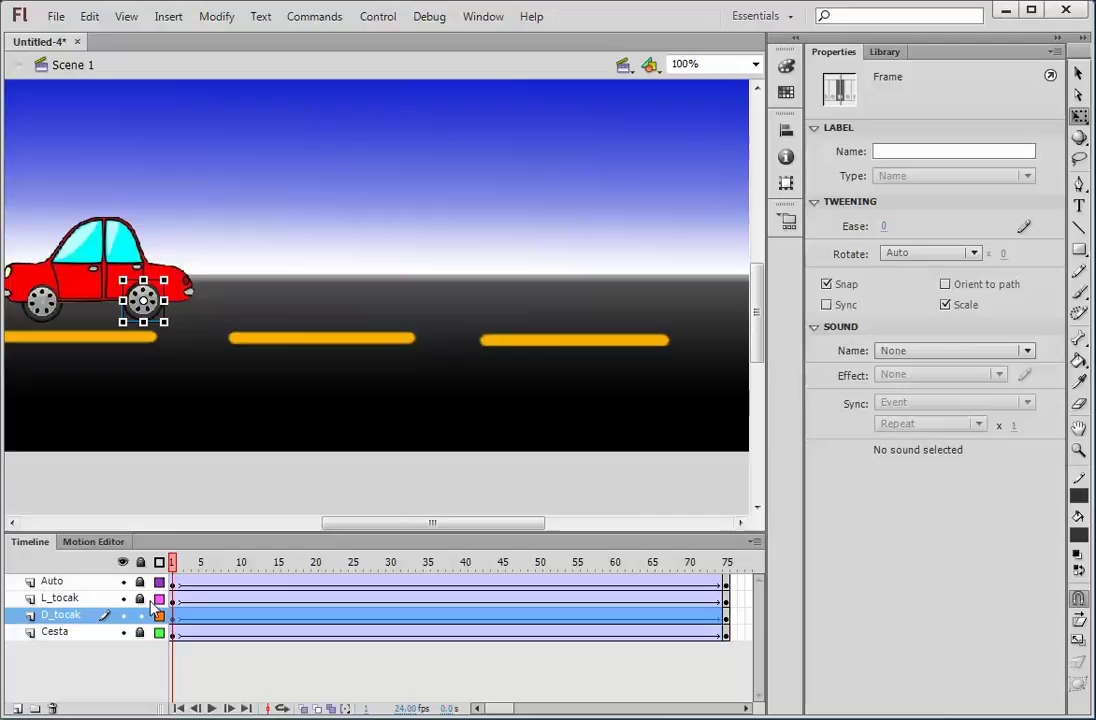
pyautogui.click(140, 615)
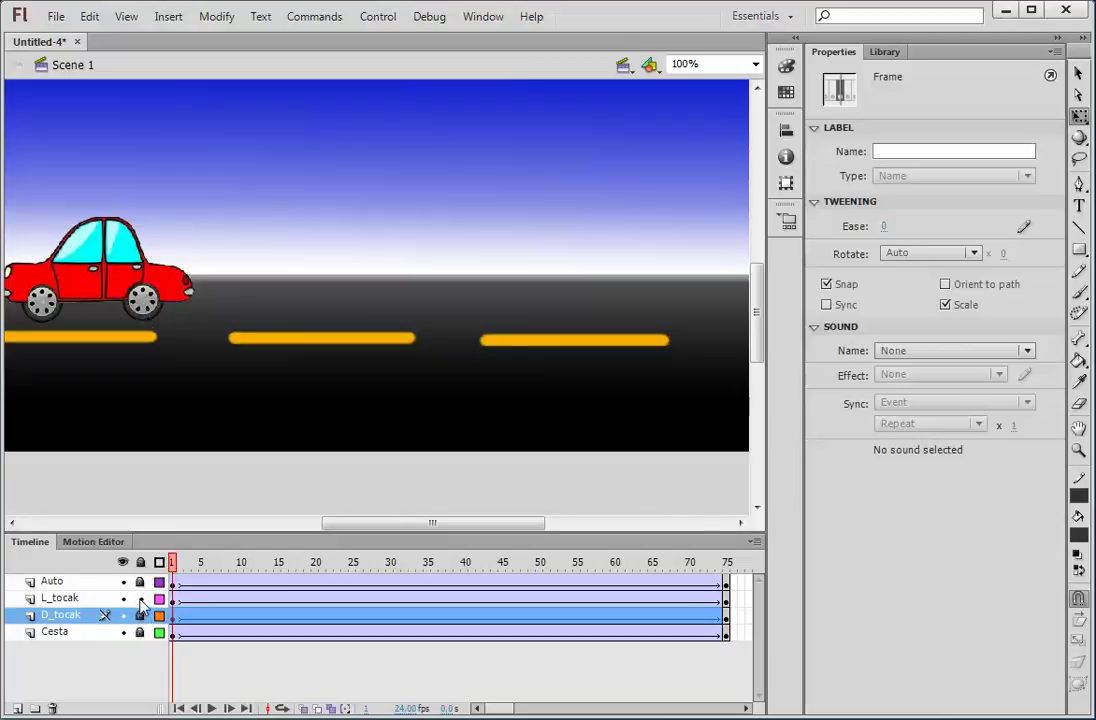
pyautogui.click(140, 598)
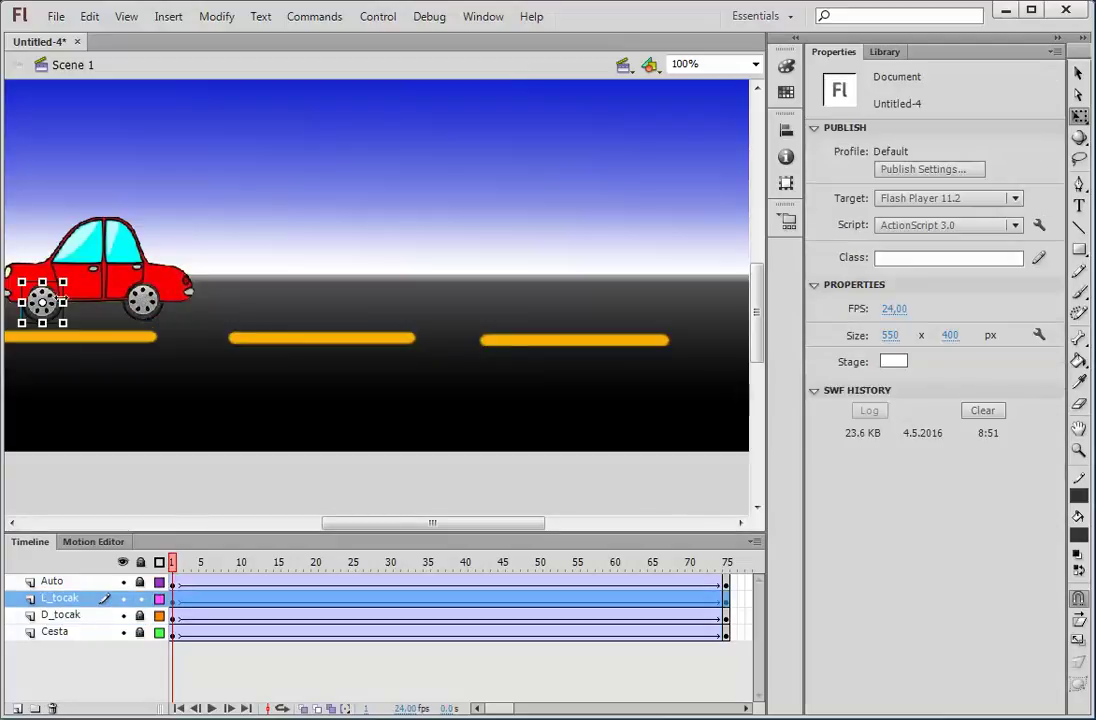
# Open the left wheel's symbol for editing and create a motion tween on its Layer 1
pyautogui.doubleClick(42, 299)
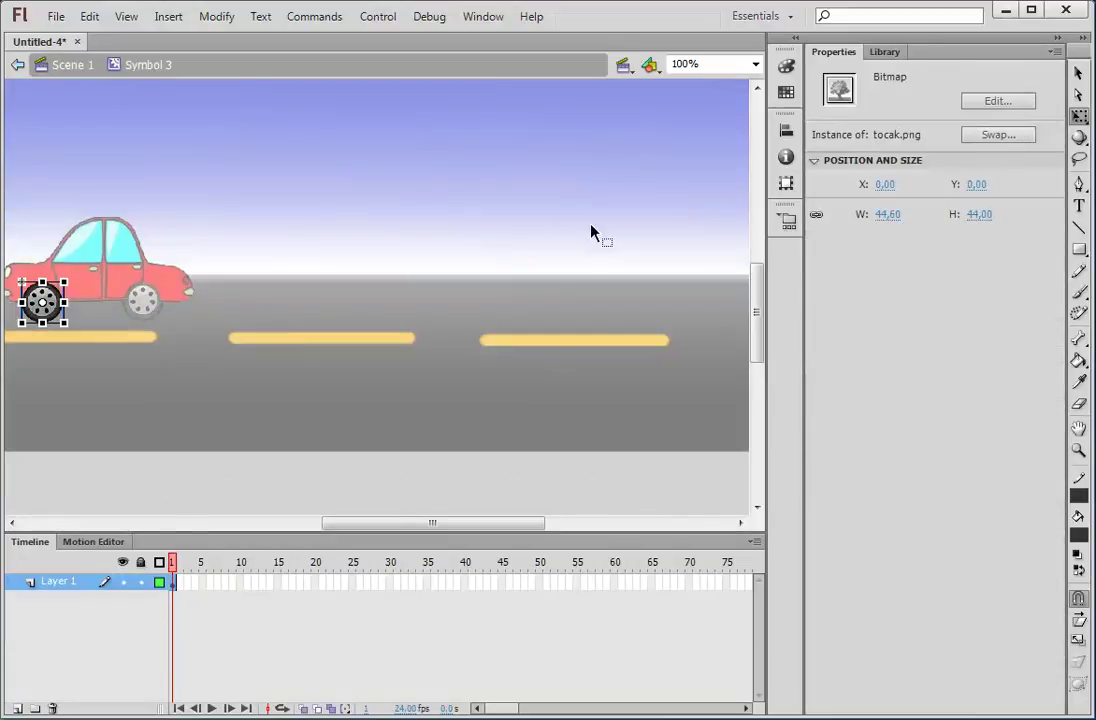
pyautogui.rightClick(174, 586)
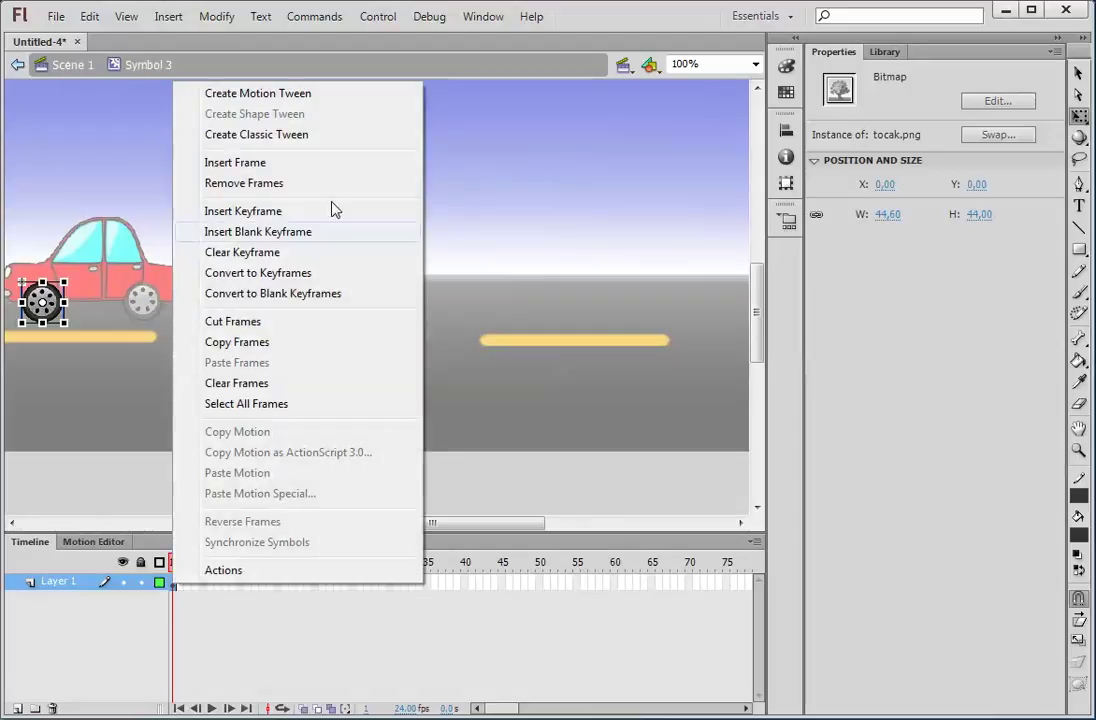
pyautogui.click(316, 94)
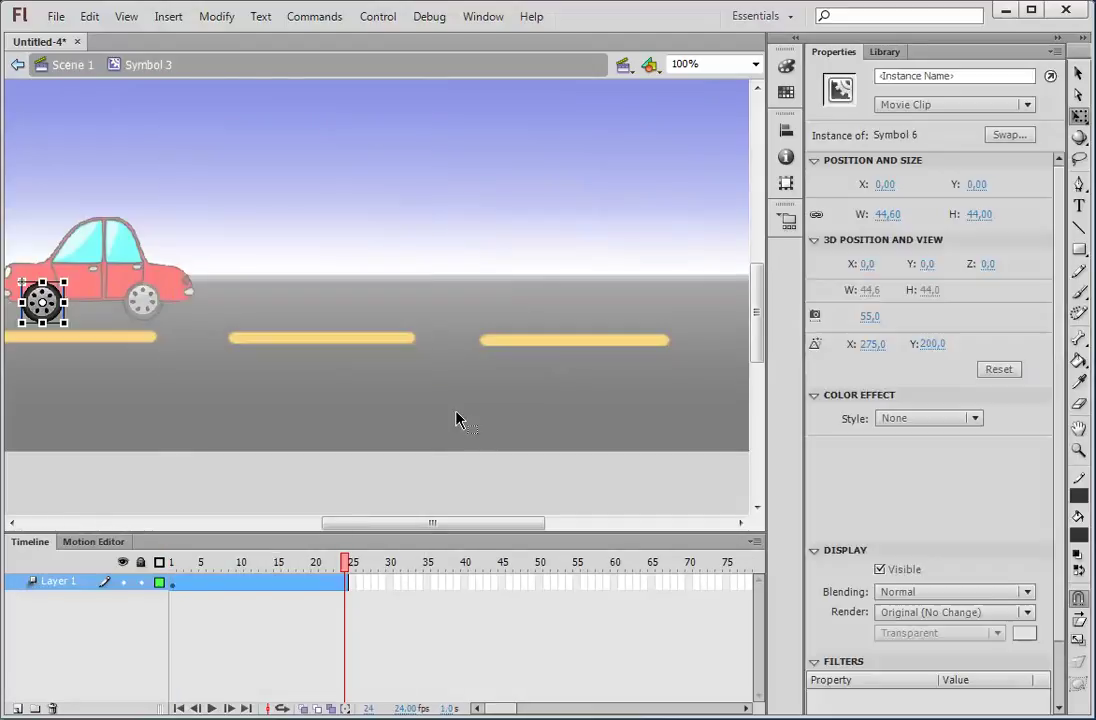
pyautogui.moveTo(348, 563); pyautogui.dragTo(172, 565)
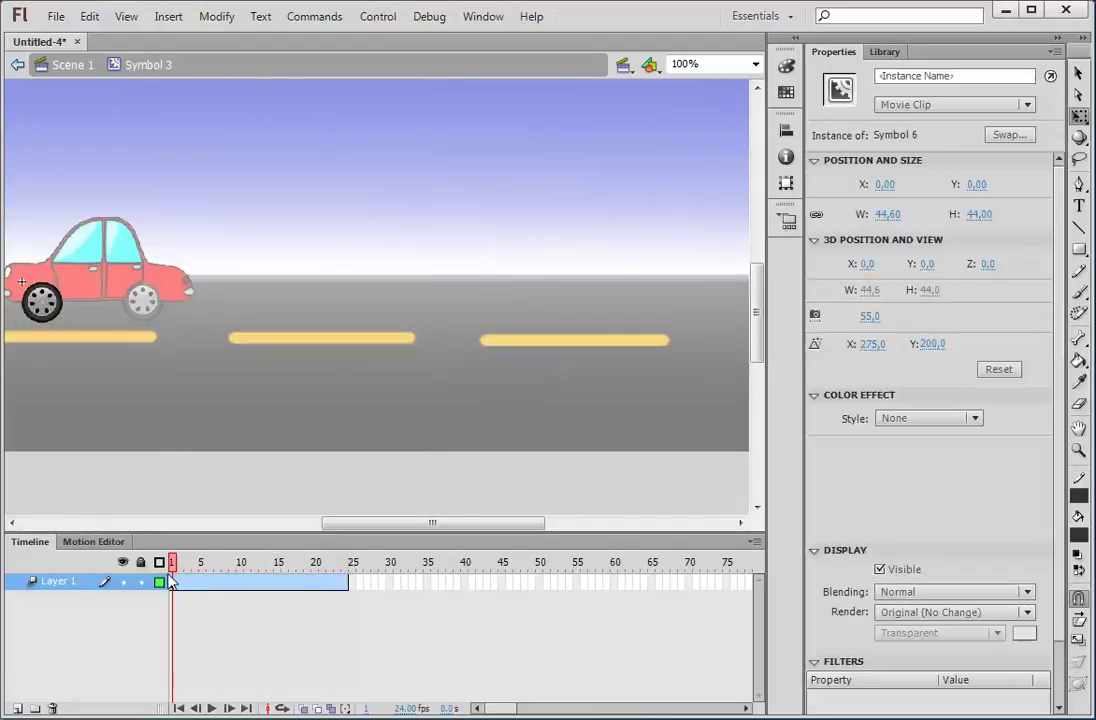
# Set the left wheel's motion tween to rotate 4 times in the CW direction
pyautogui.click(174, 582)
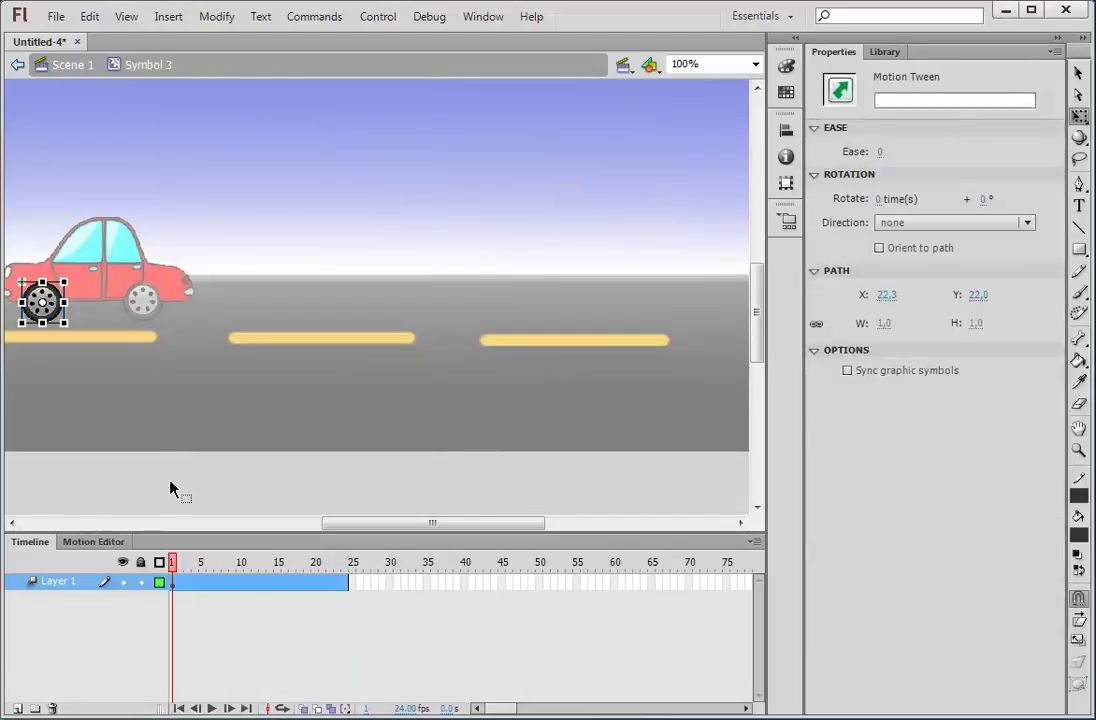
pyautogui.click(920, 226)
pyautogui.click(936, 263)
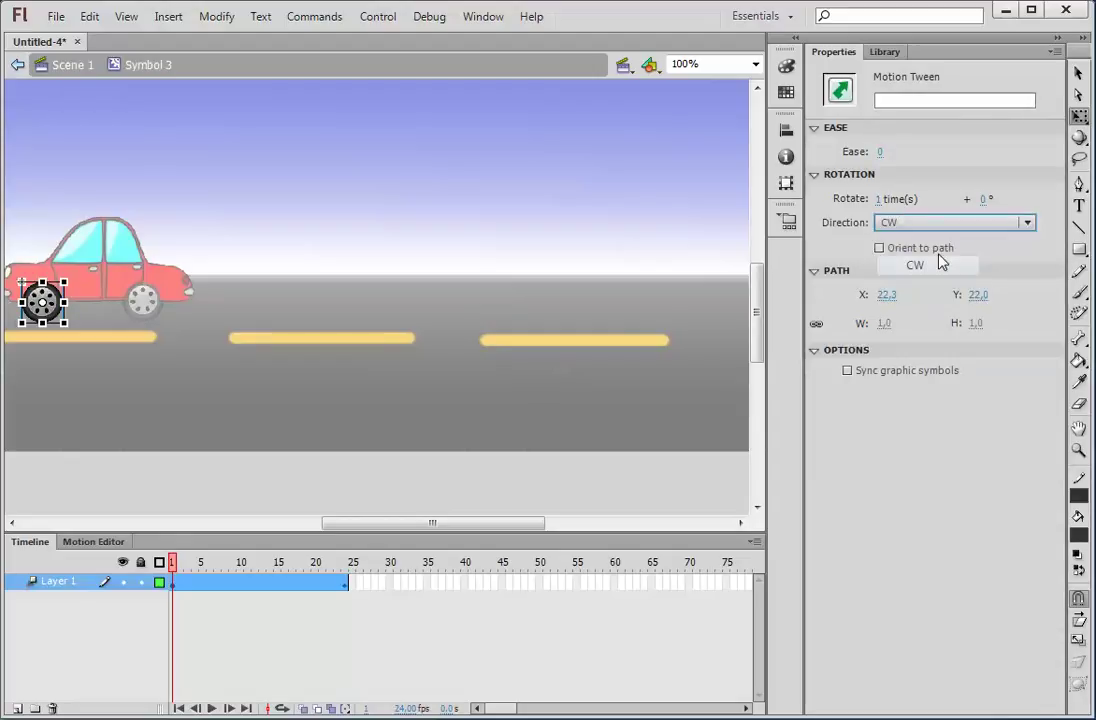
pyautogui.click(884, 199)
pyautogui.write('4')
pyautogui.click(861, 436)
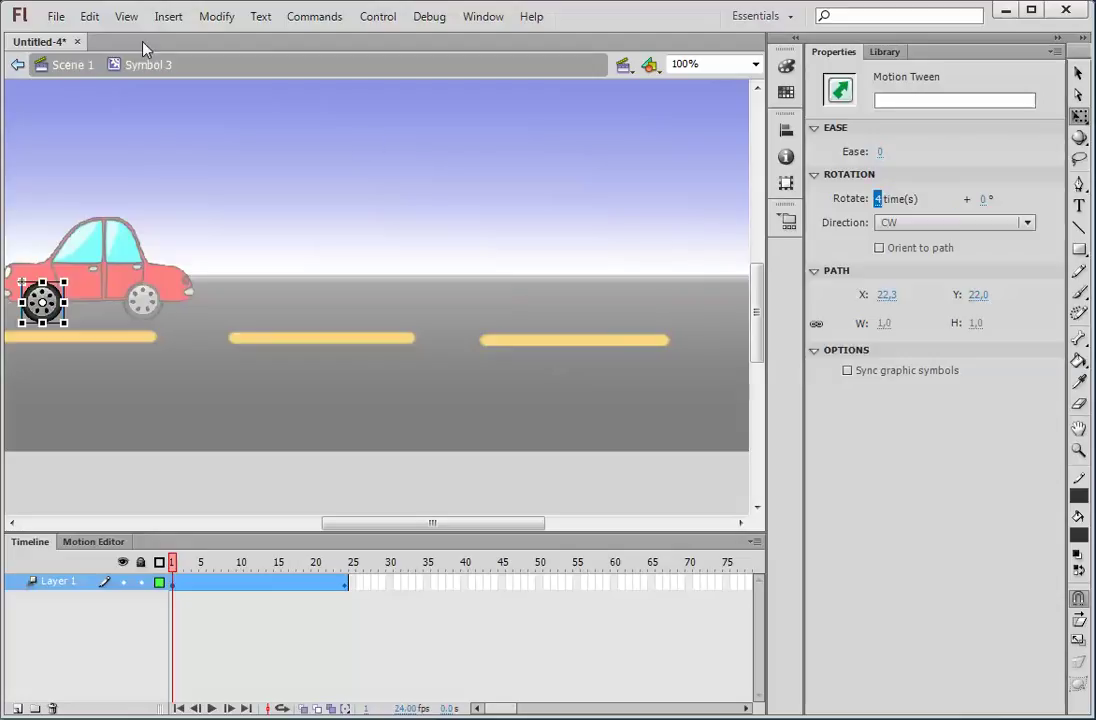
# Return to Scene 1 and test the movie with both rotating wheels
pyautogui.click(64, 66)
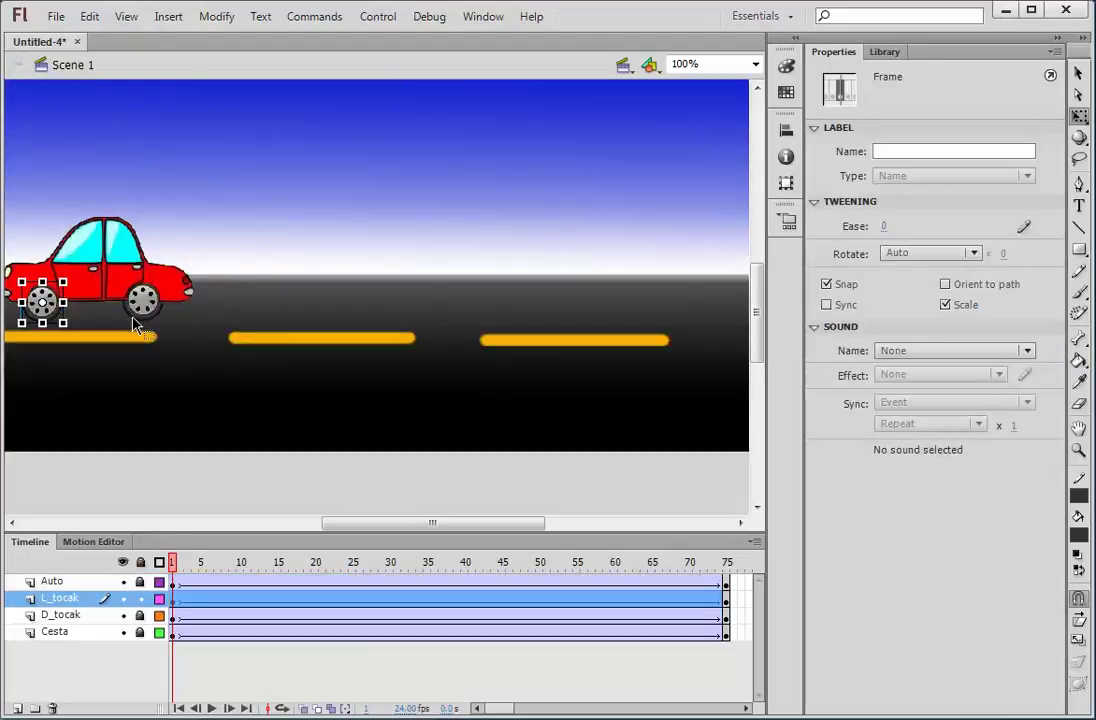
pyautogui.hotkey('ctrl', 'Return')
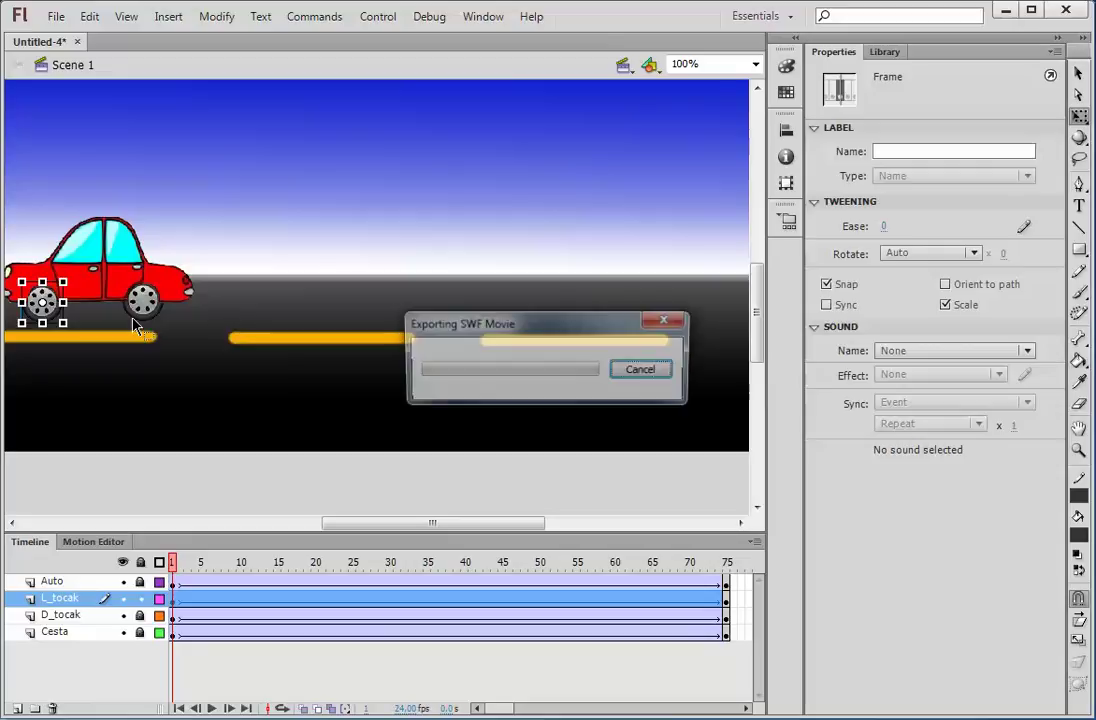